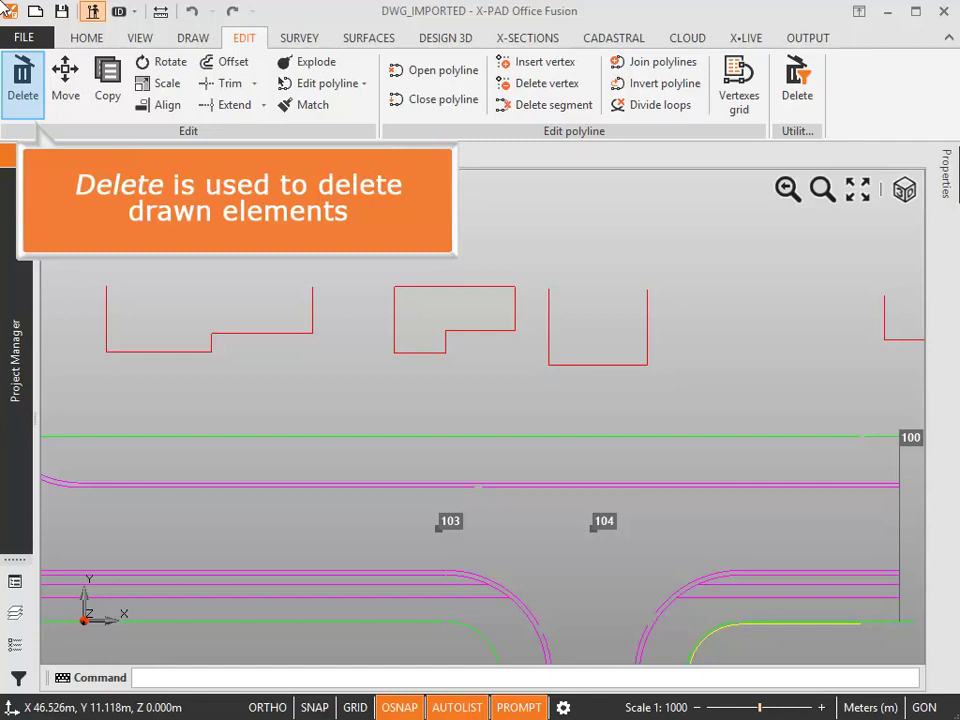
Step: Delete the two window-selected left edges of the third red building outline
click(25, 78)
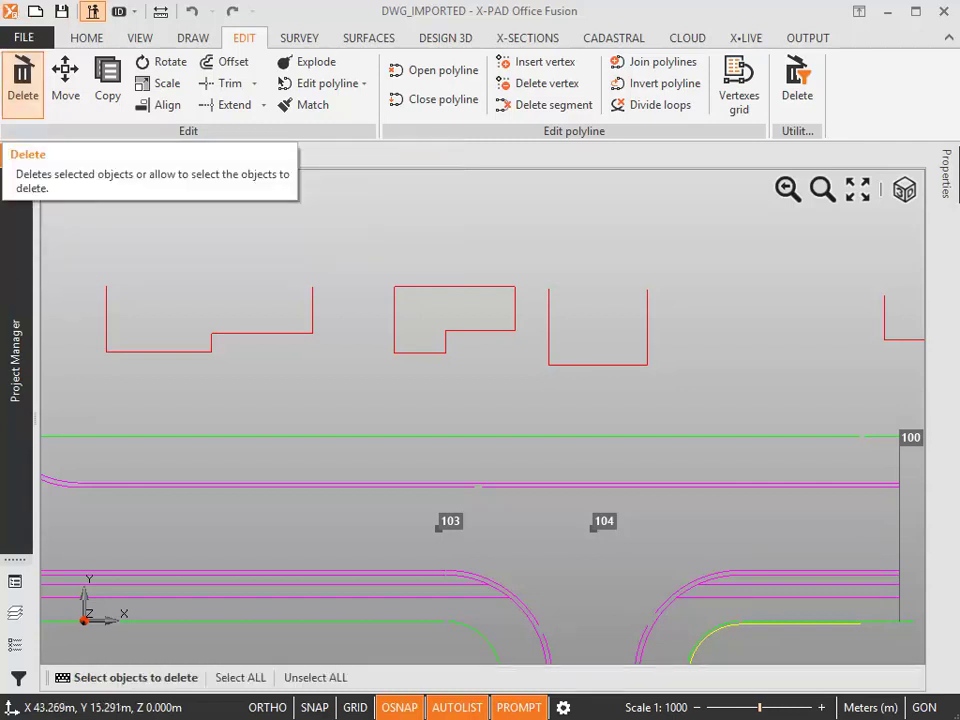
click(537, 268)
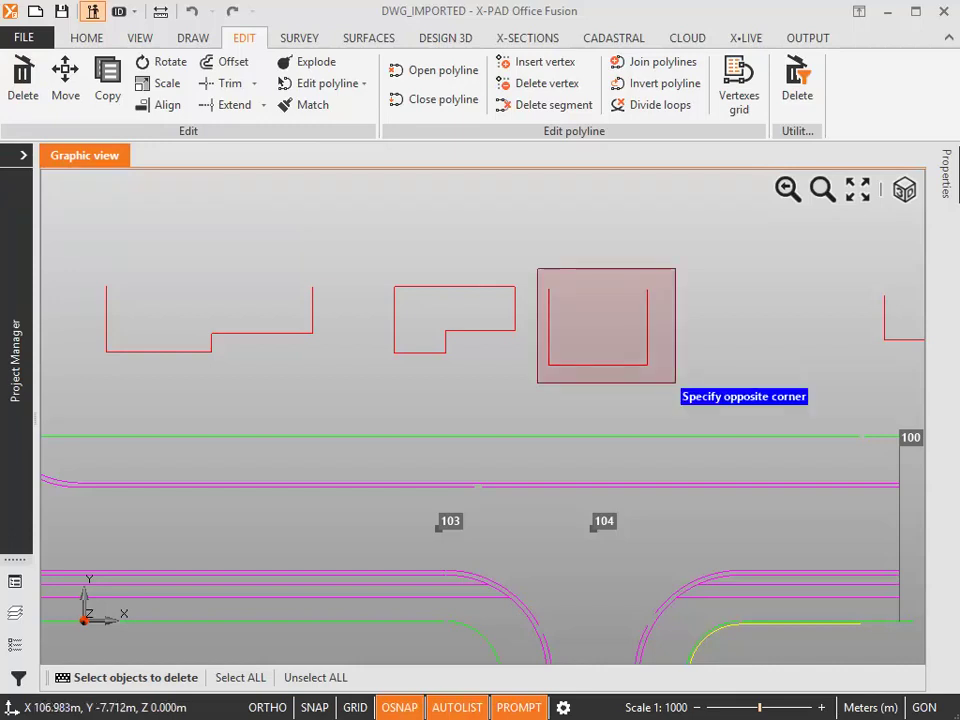
click(631, 383)
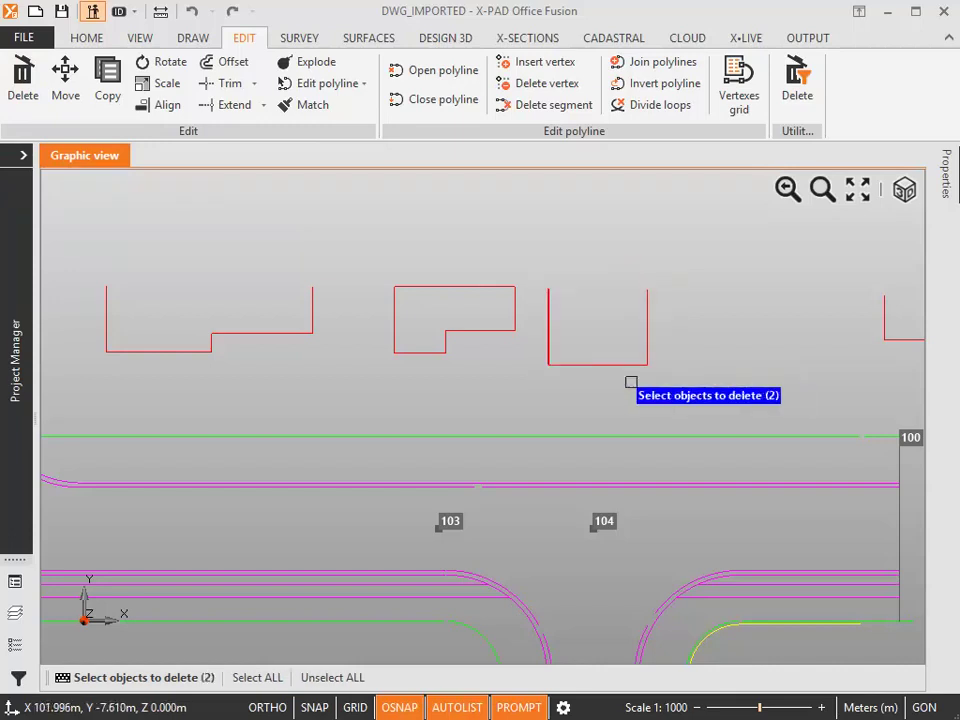
key(Return)
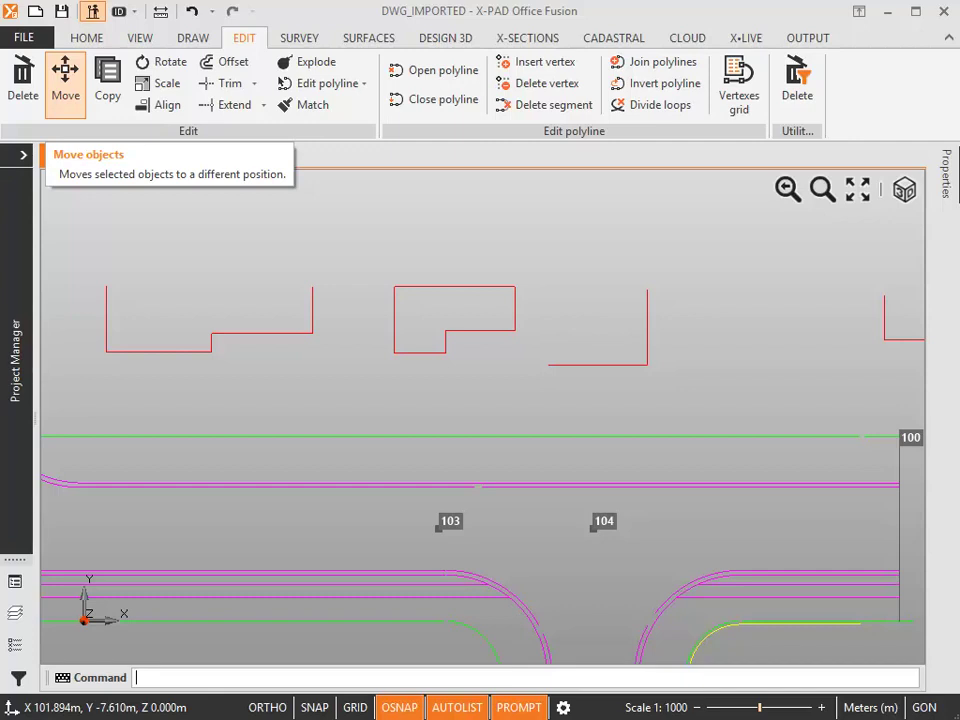
Step: Move the two remaining edges so their lower-left corner snaps to the middle outline's top-right corner
click(65, 80)
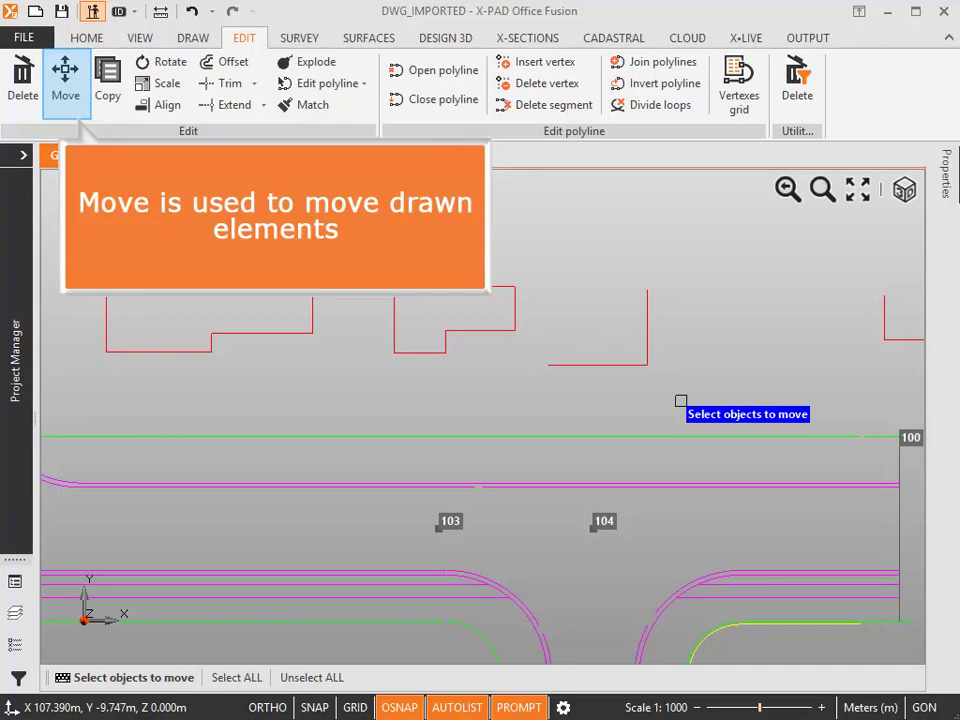
click(681, 401)
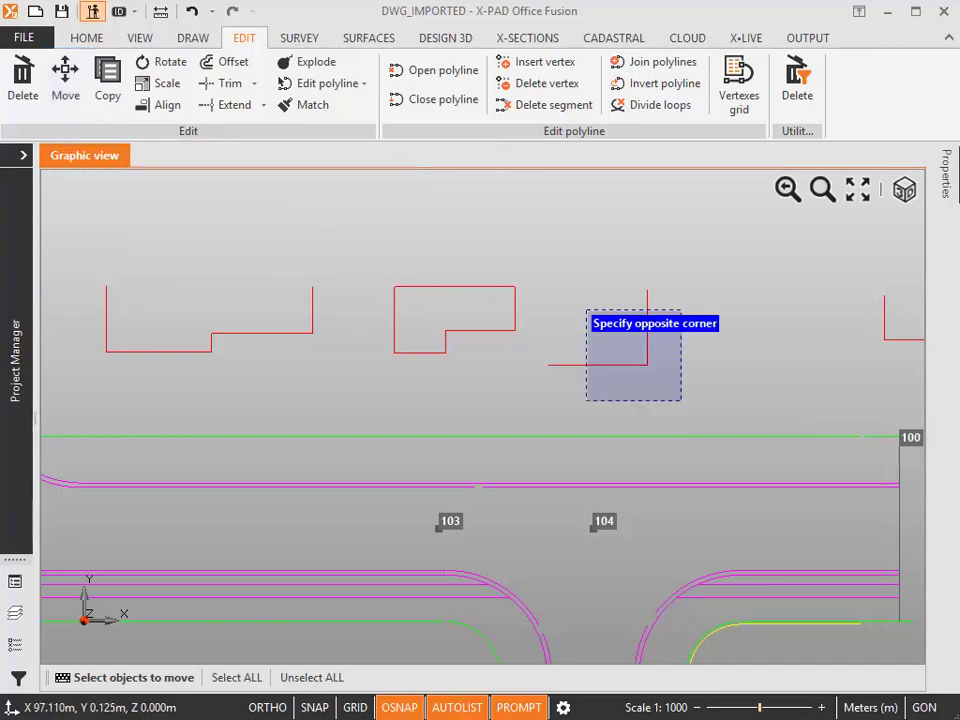
click(586, 311)
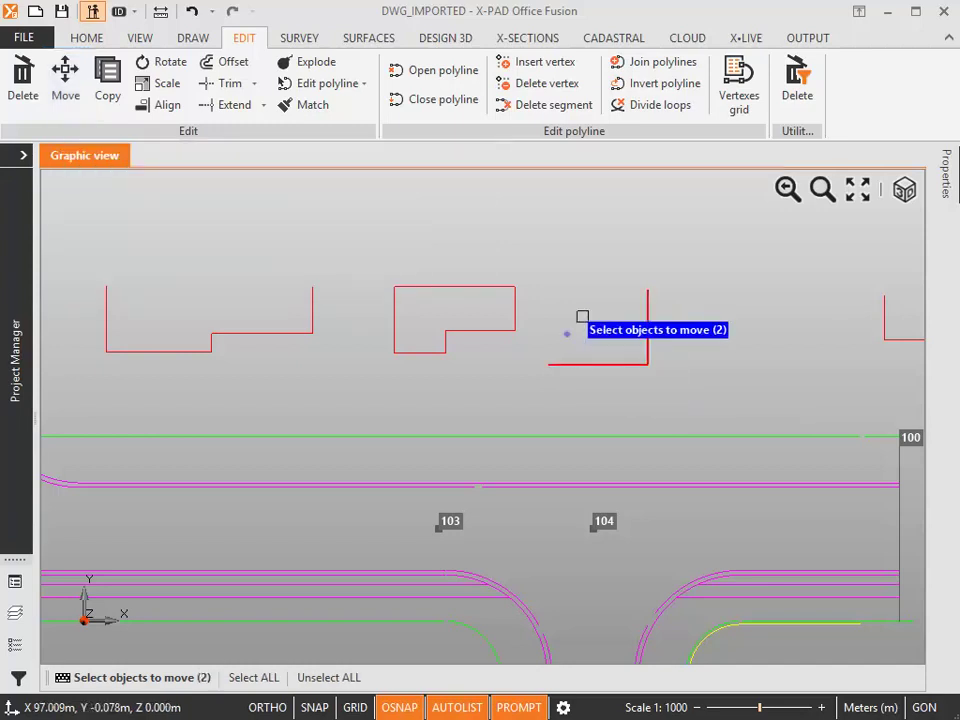
key(Return)
click(548, 364)
click(514, 287)
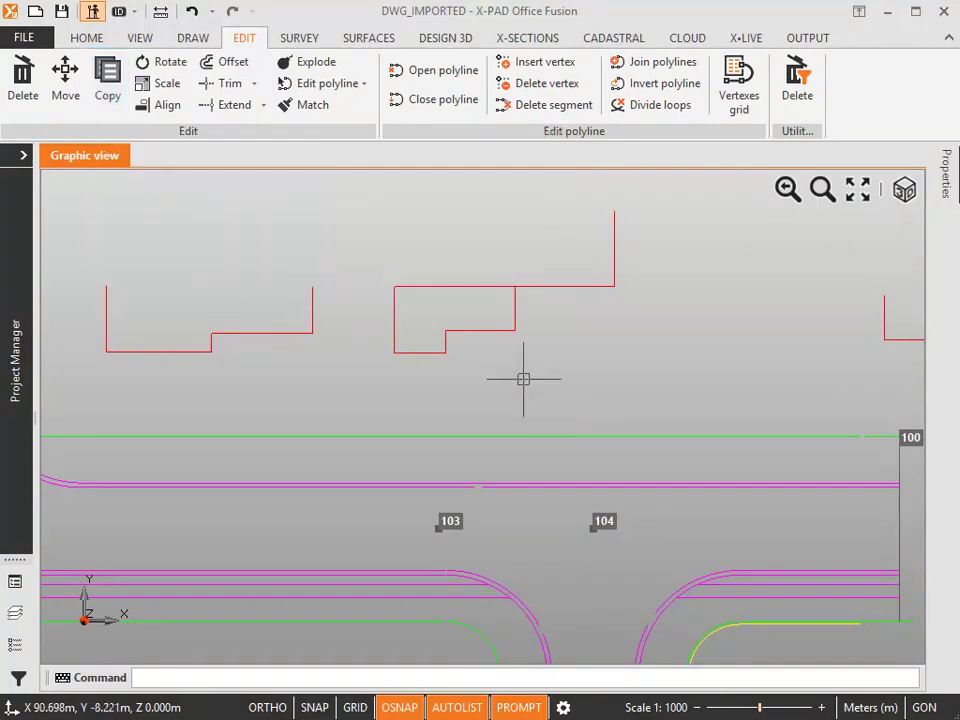
Step: Copy the middle outline from its lower-left corner, placing one duplicate to its right
click(443, 287)
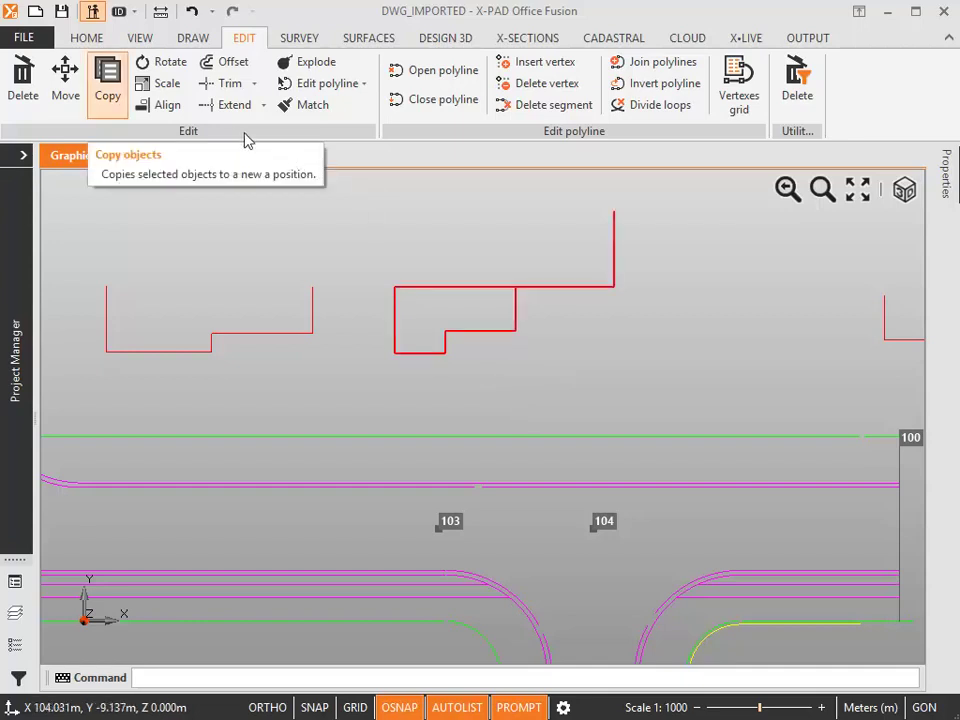
click(125, 88)
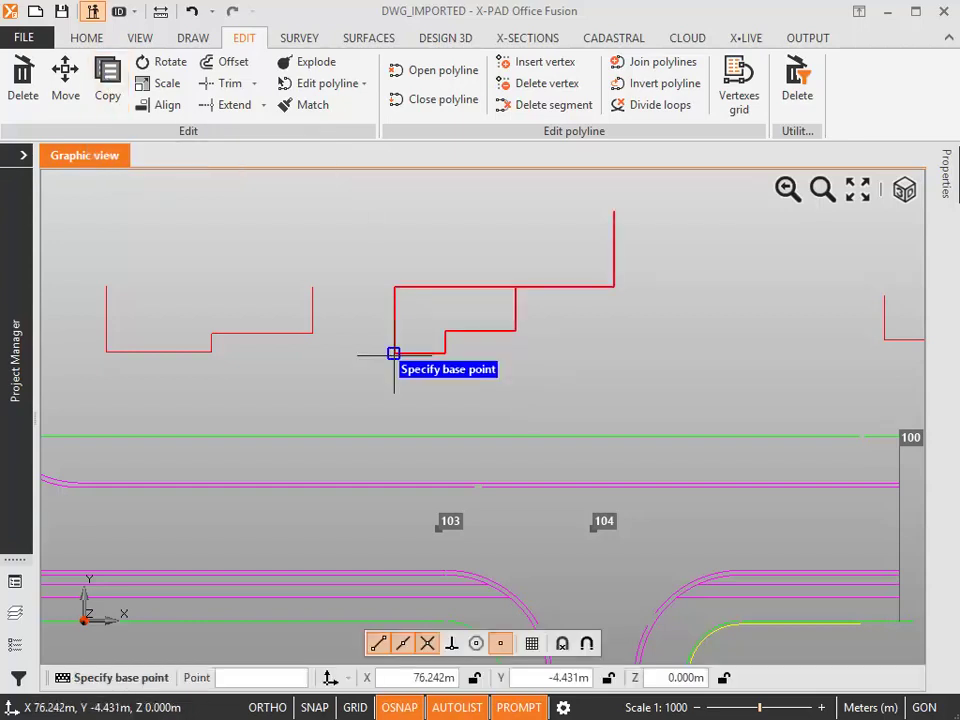
click(394, 354)
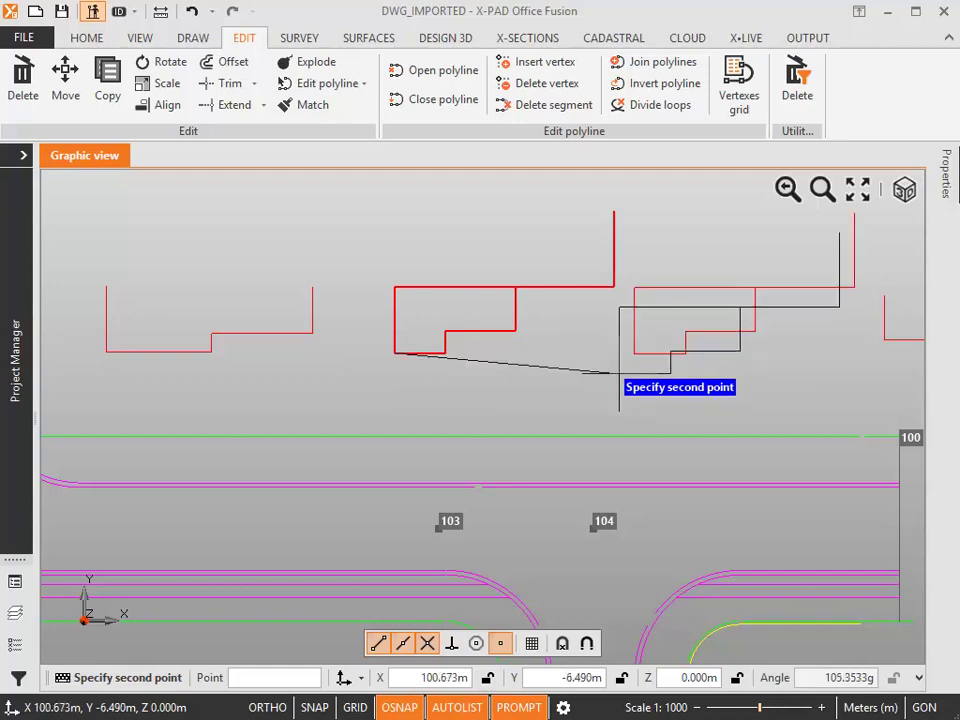
right_click(624, 380)
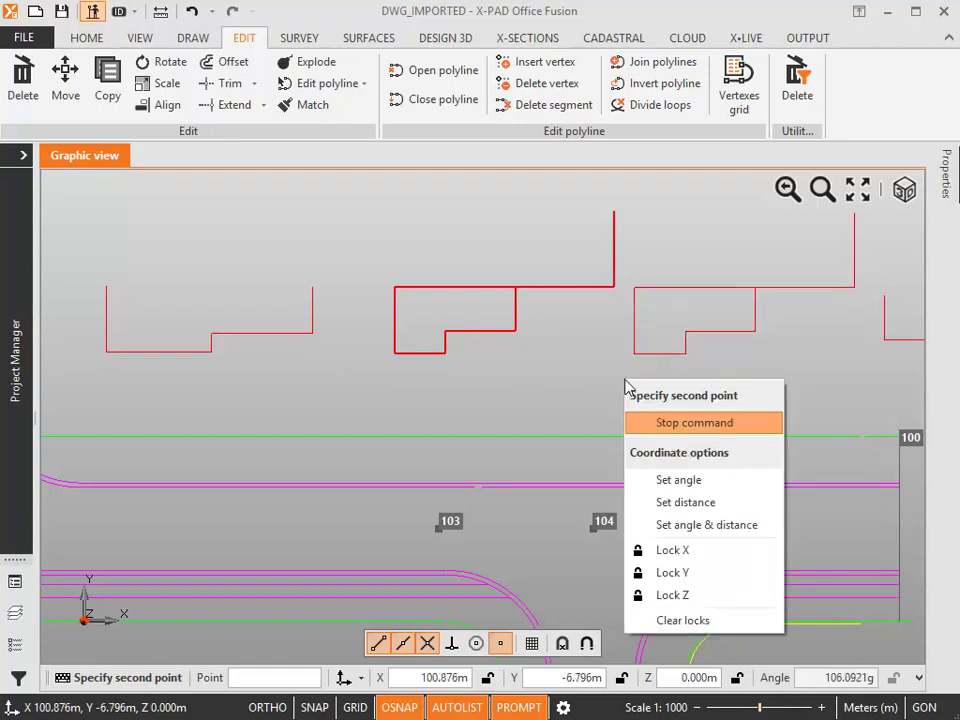
click(664, 423)
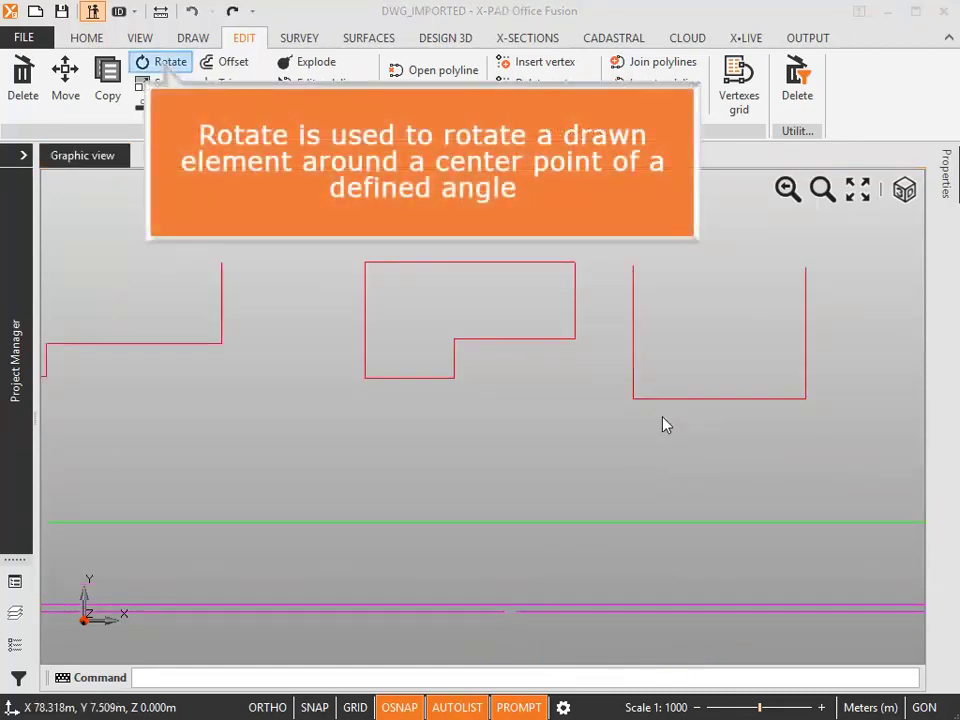
Step: Rotate the seven-piece middle outline about its lower-left corner to a new angle
click(163, 66)
click(315, 232)
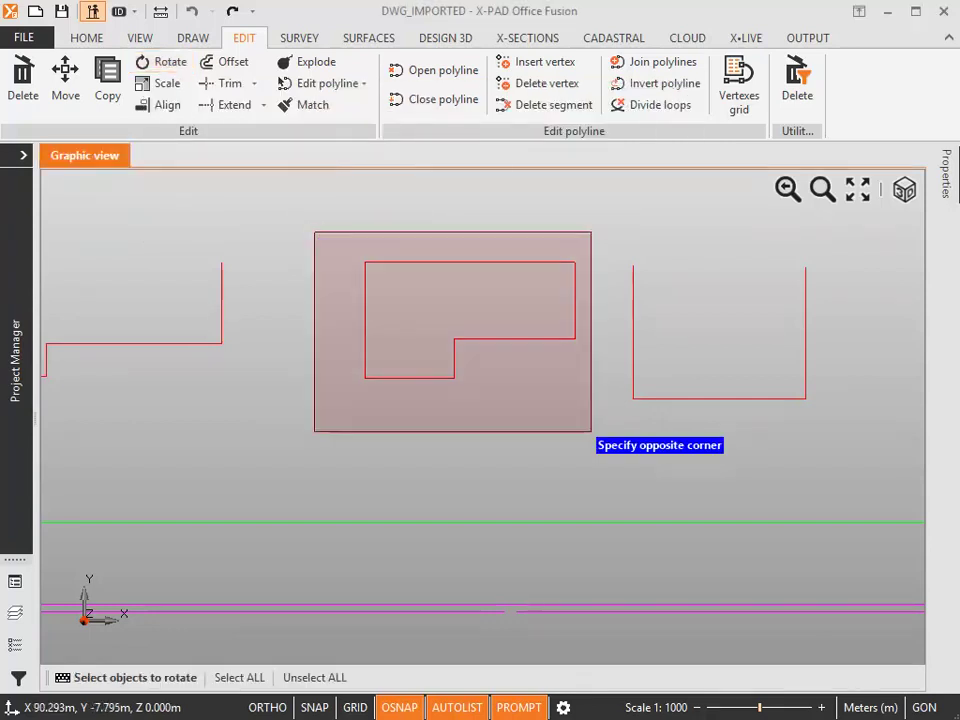
click(591, 432)
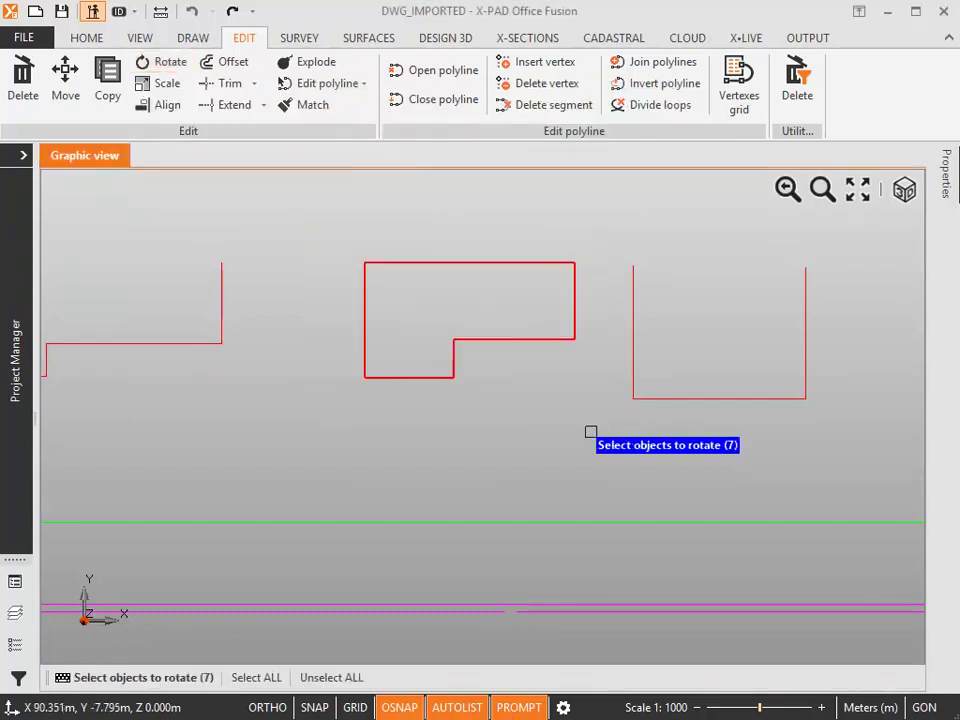
key(Return)
click(365, 377)
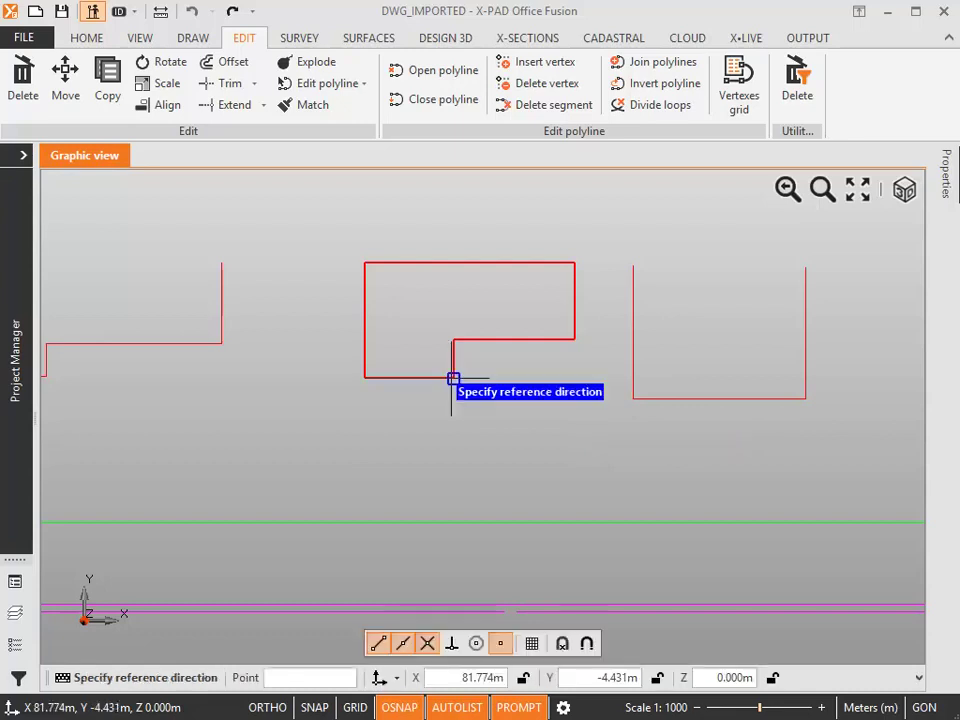
click(453, 378)
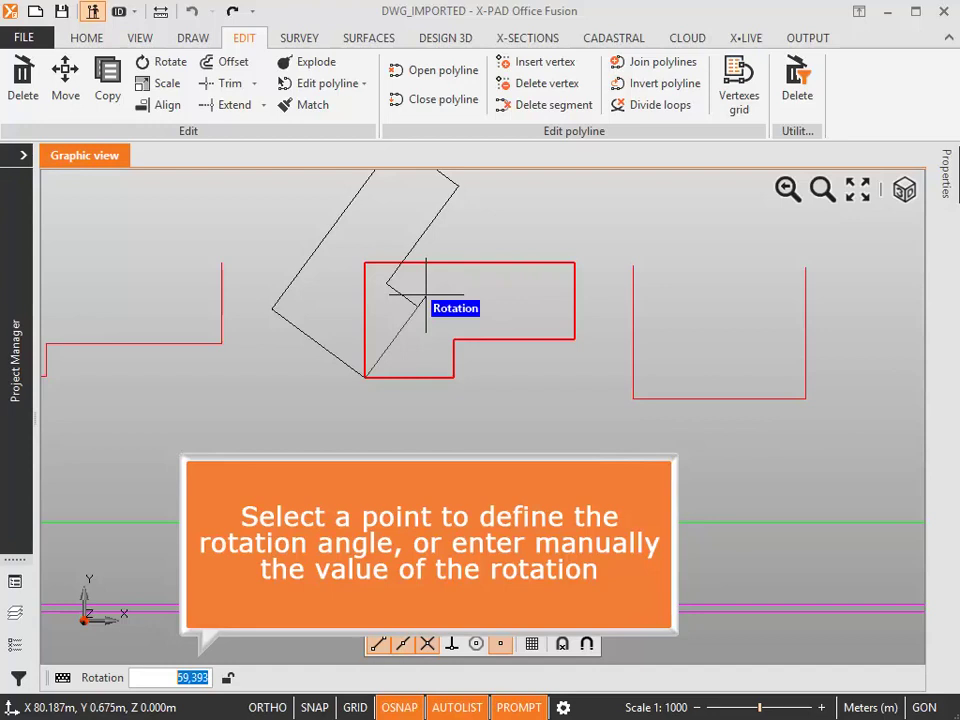
click(634, 267)
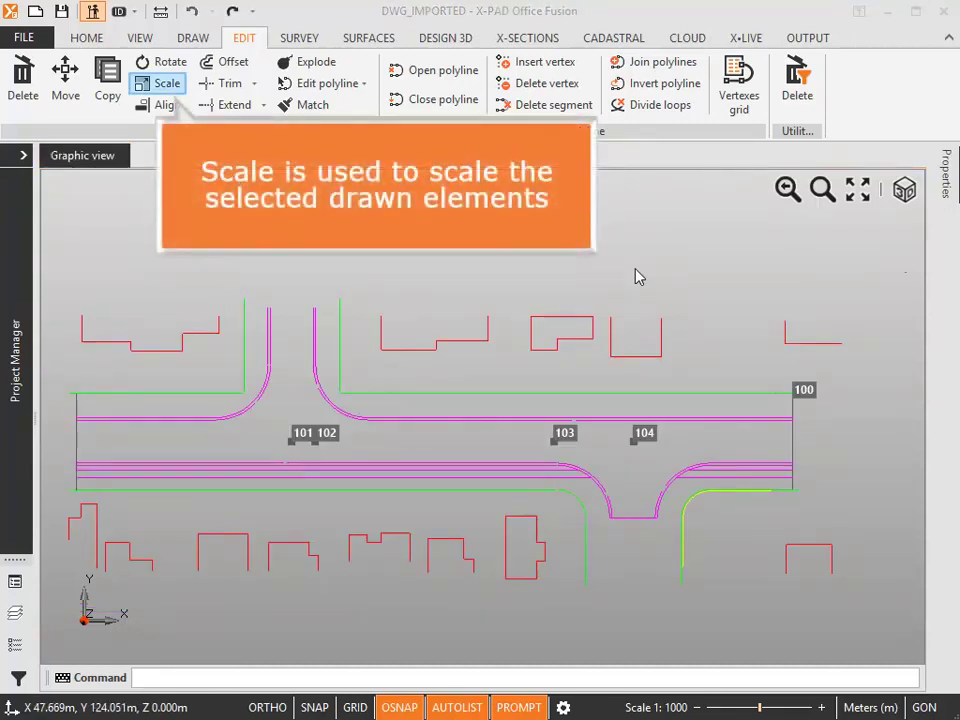
Step: Scale all 138 plan elements by 1.5 from the lower-left base point
click(160, 84)
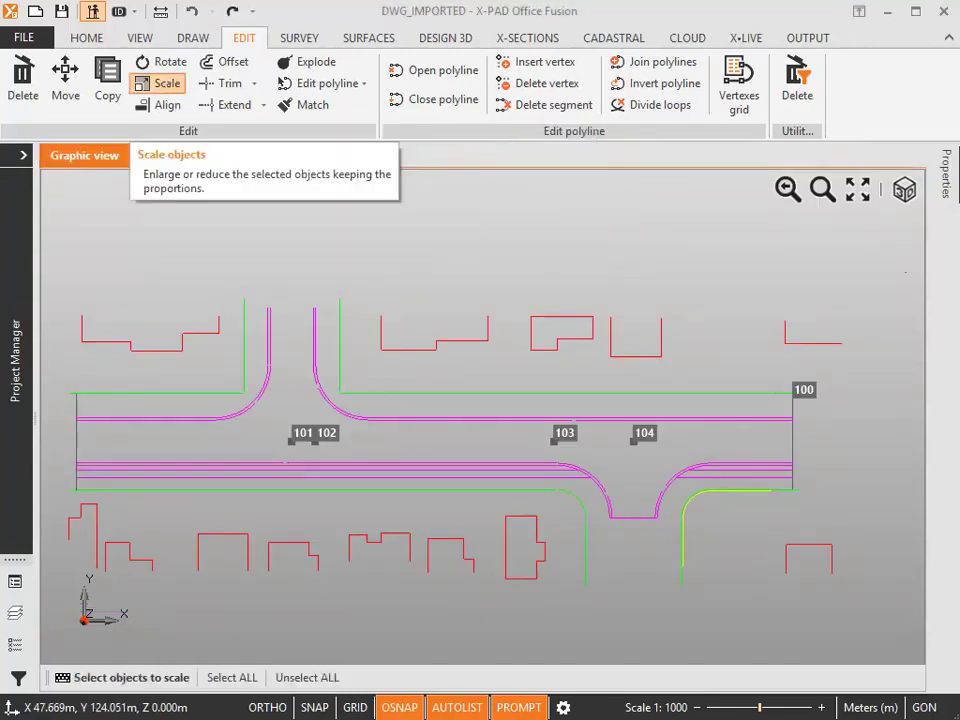
click(57, 210)
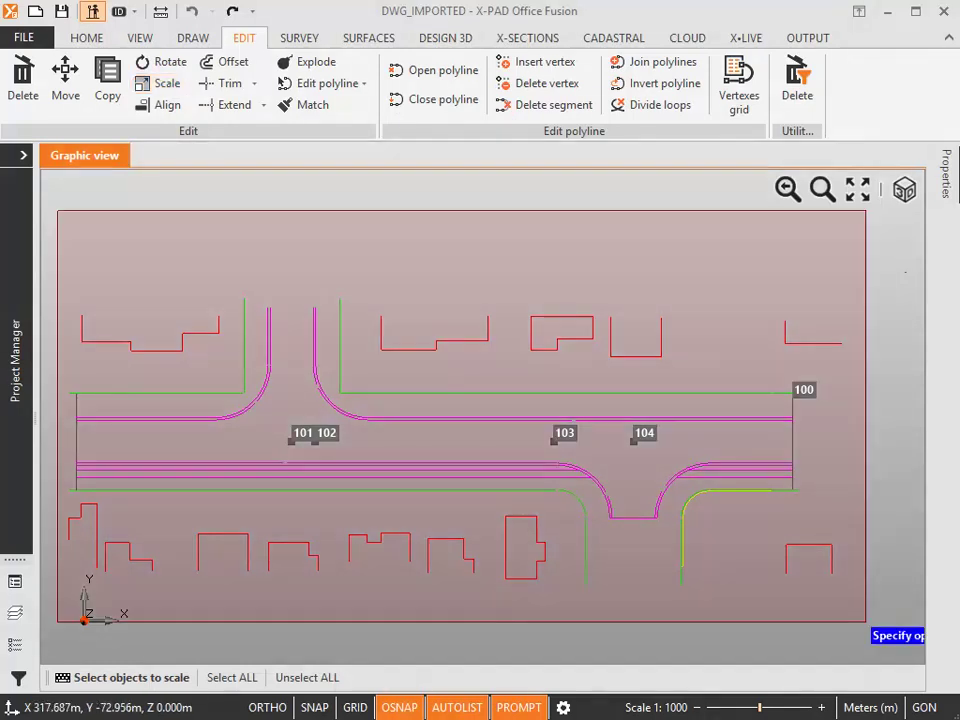
click(866, 622)
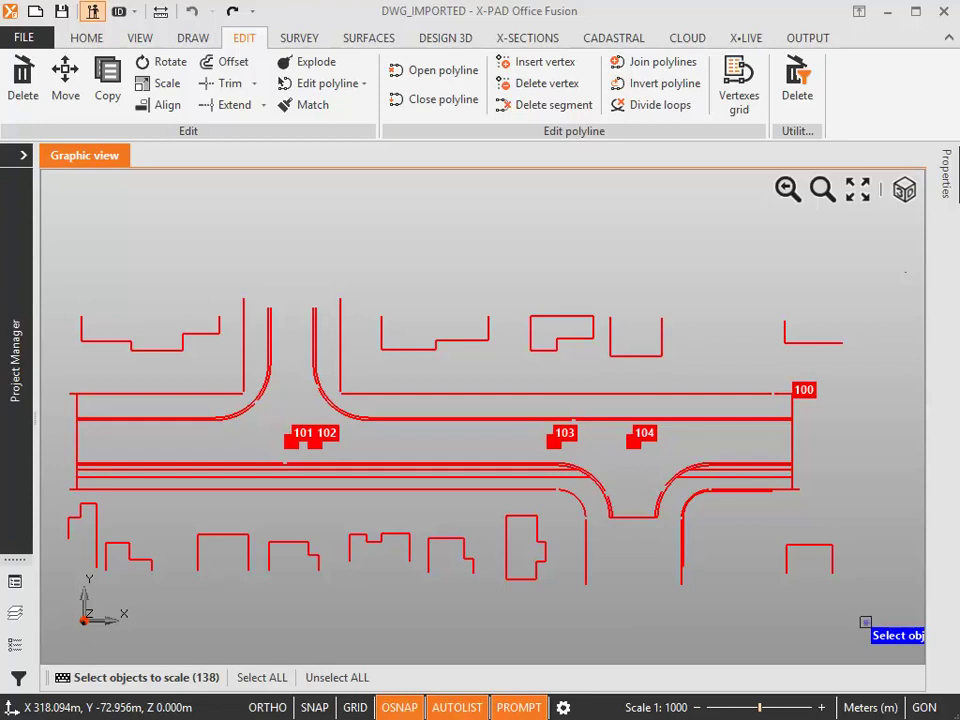
key(Return)
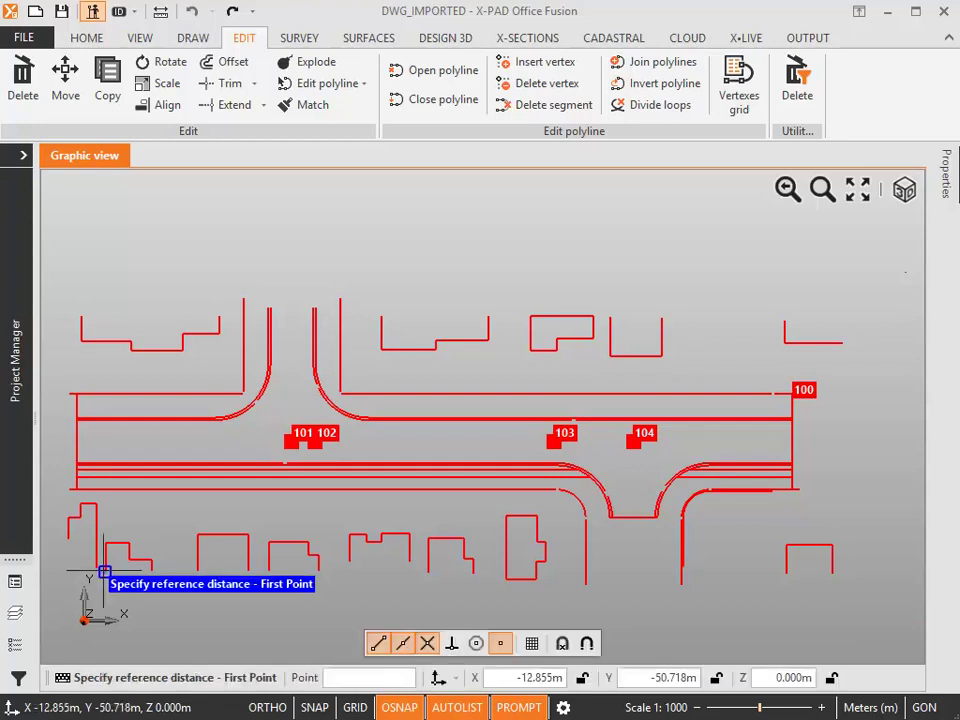
click(104, 572)
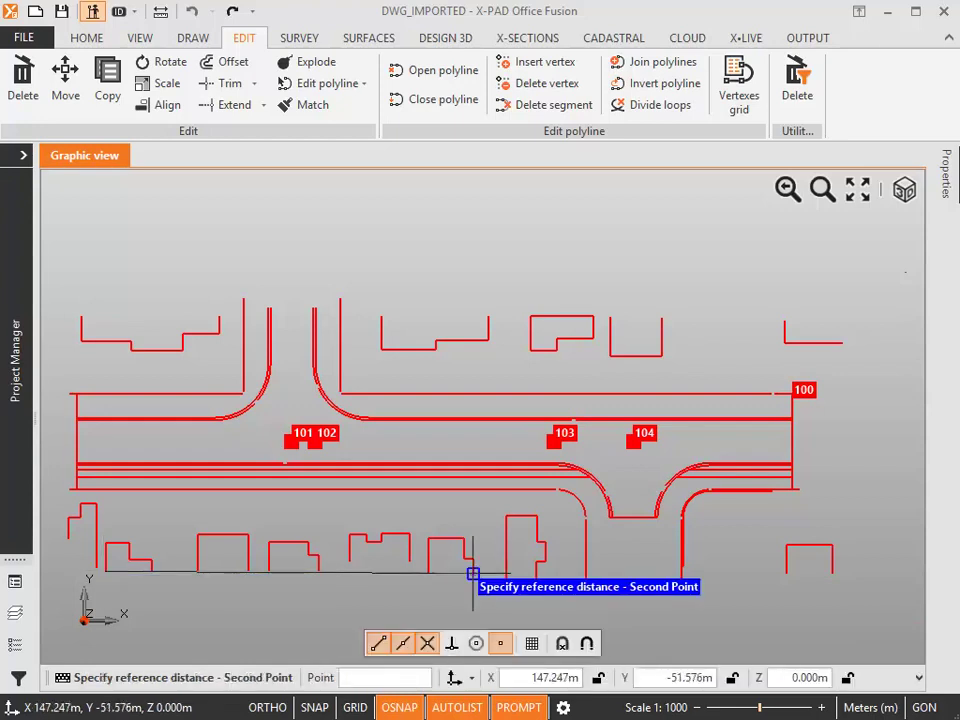
click(473, 574)
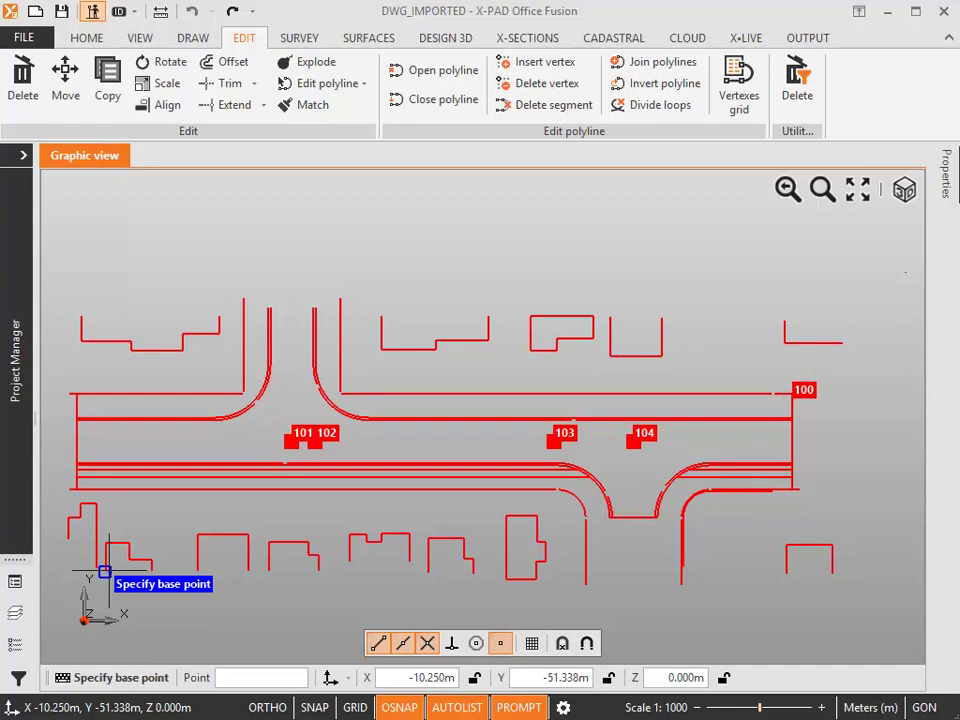
click(104, 572)
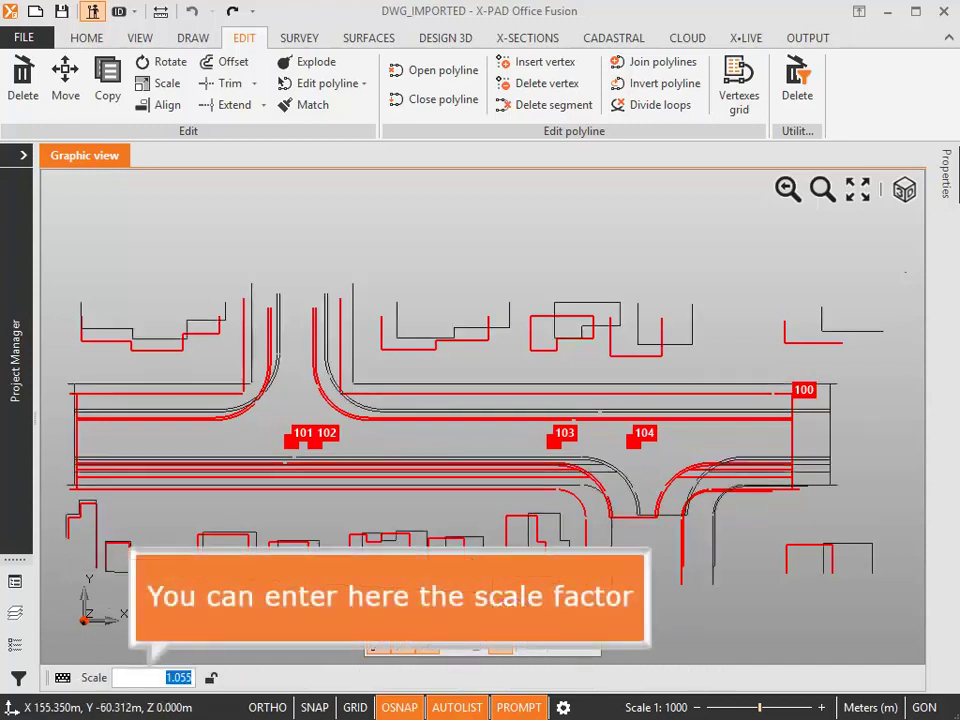
text(1.5)
key(Return)
right_click(497, 602)
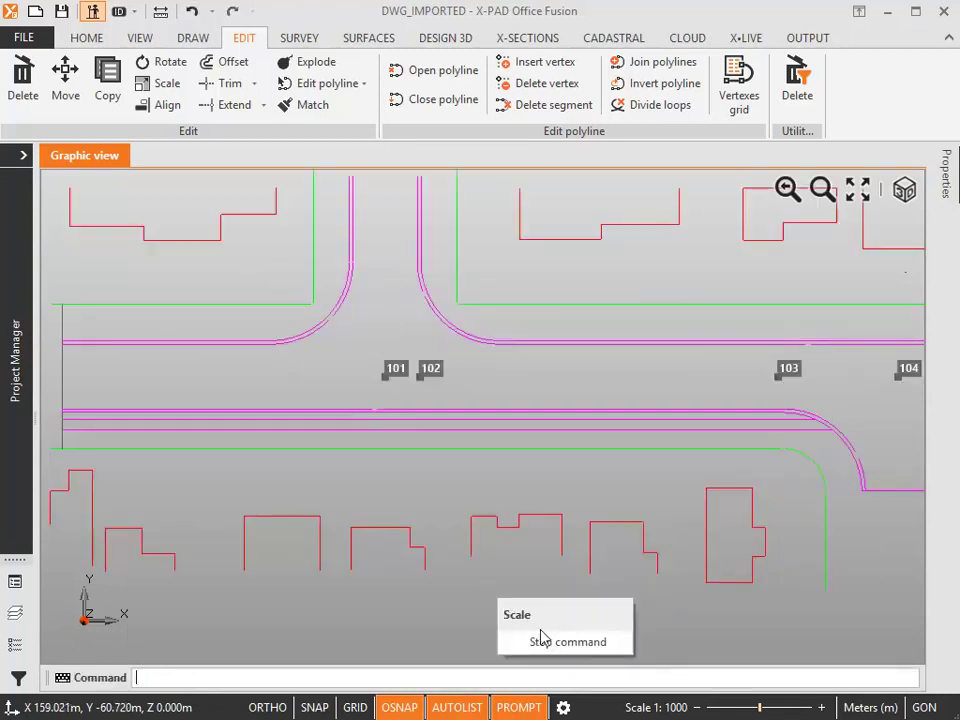
click(551, 643)
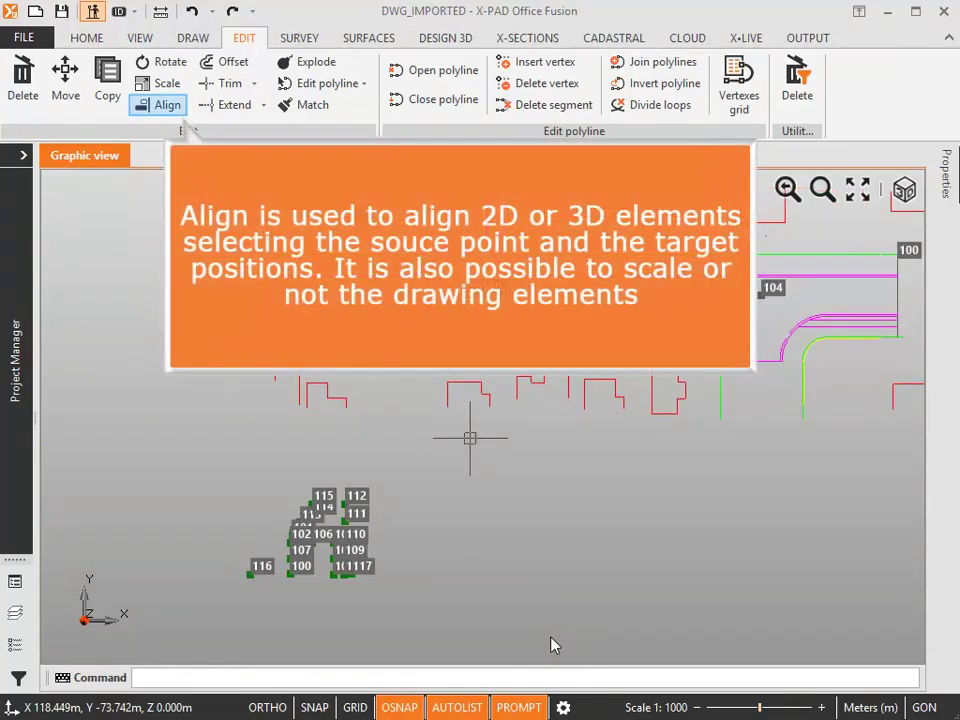
Step: Start Align and window-select the 23 survey points
click(168, 105)
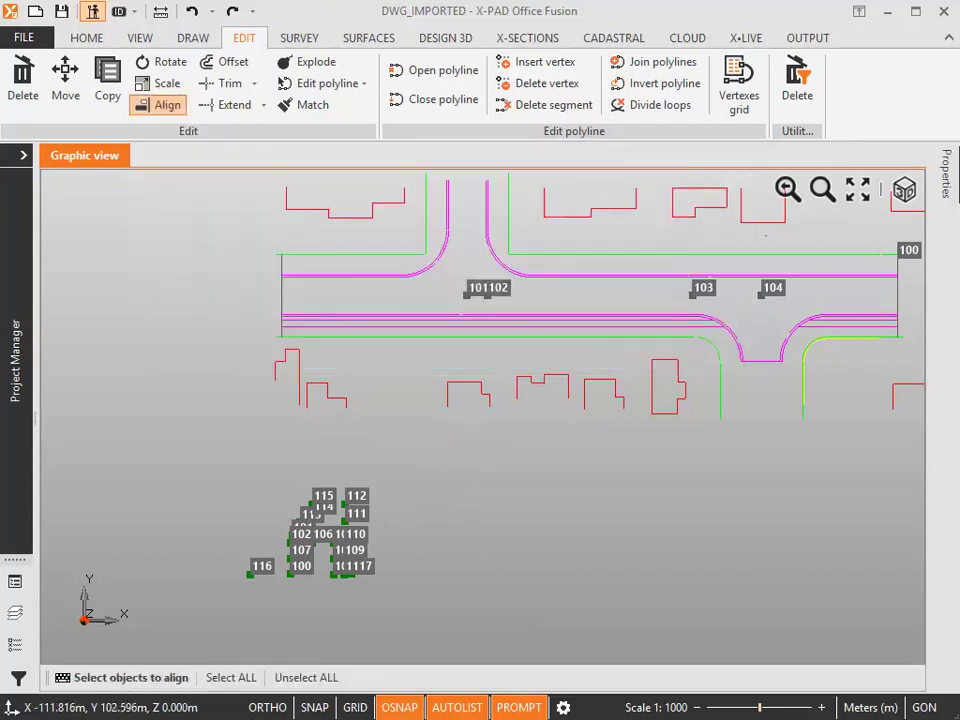
click(192, 457)
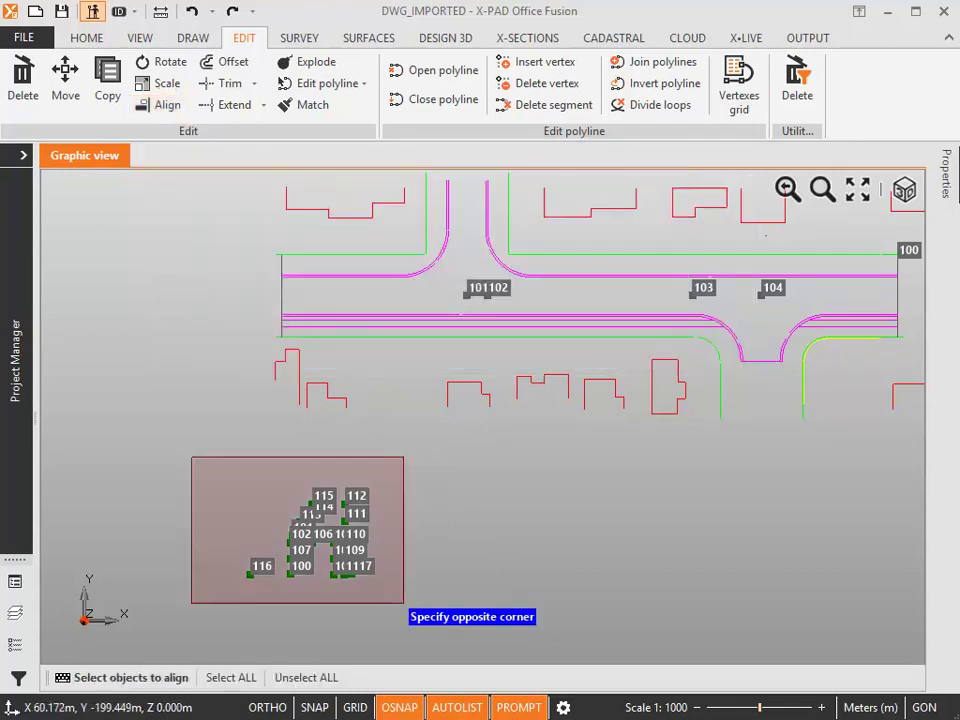
click(404, 604)
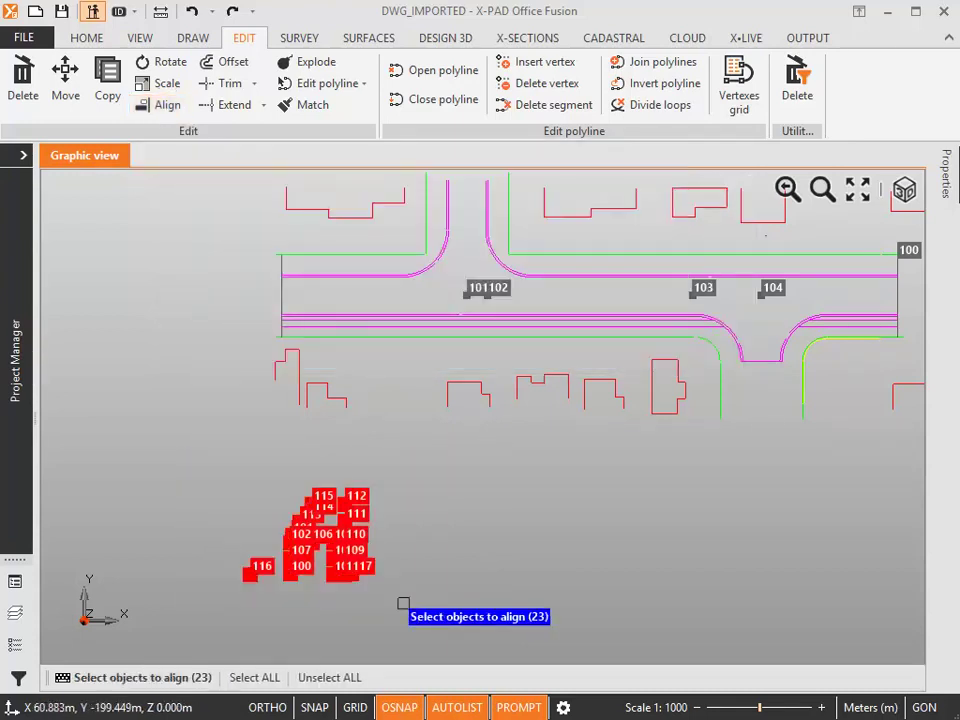
key(Return)
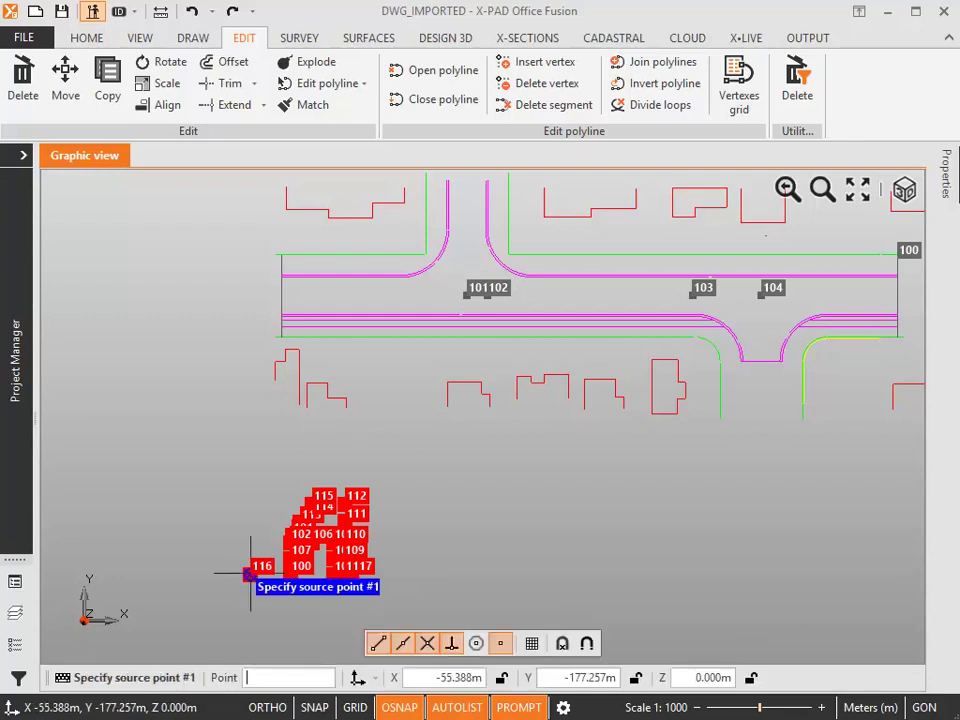
Step: Match points 116 and 117 to two building corners, with no extra pairs and no scaling
click(250, 574)
click(345, 408)
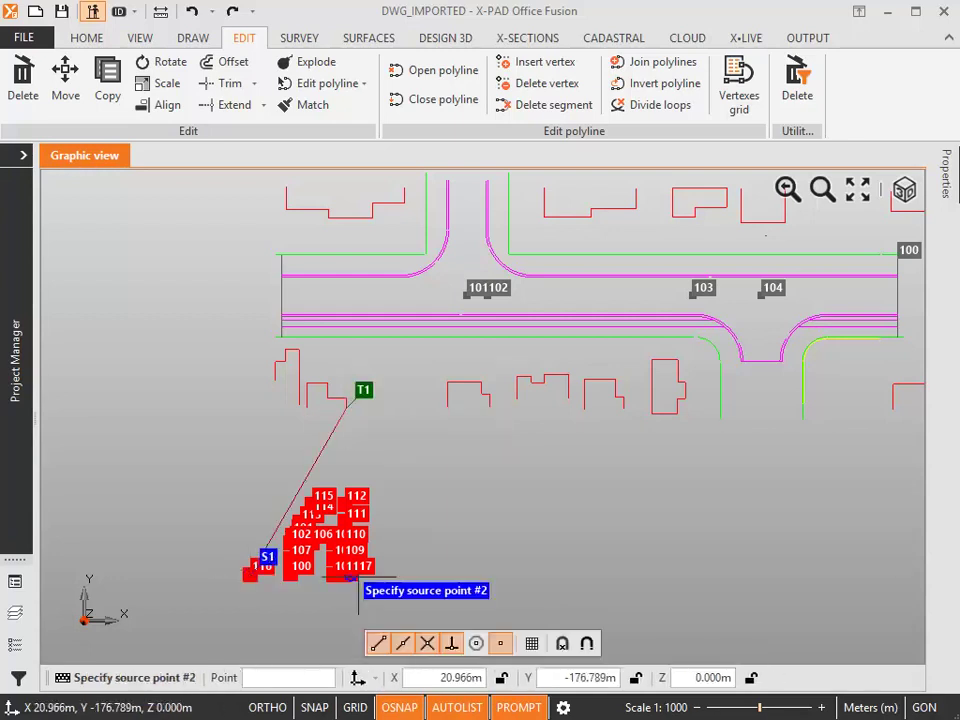
click(355, 577)
click(447, 407)
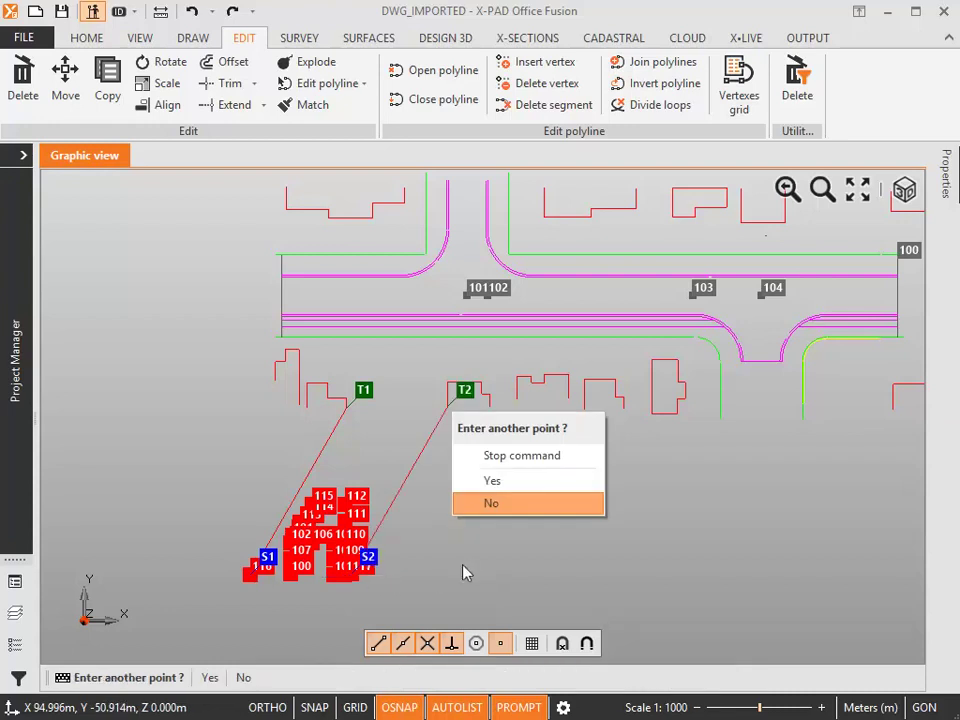
click(525, 503)
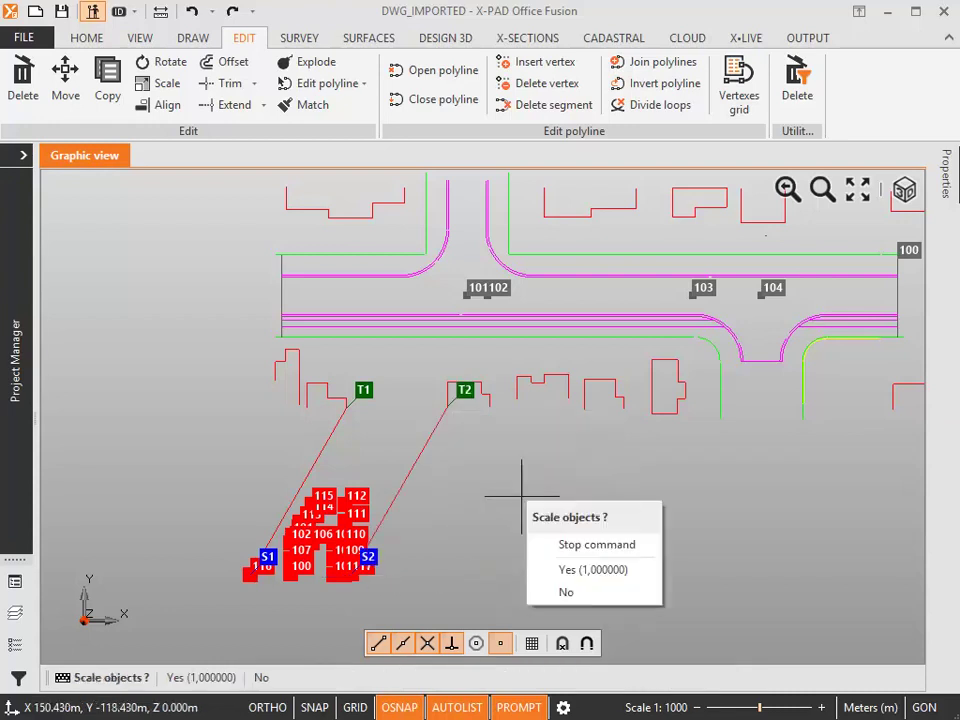
click(602, 590)
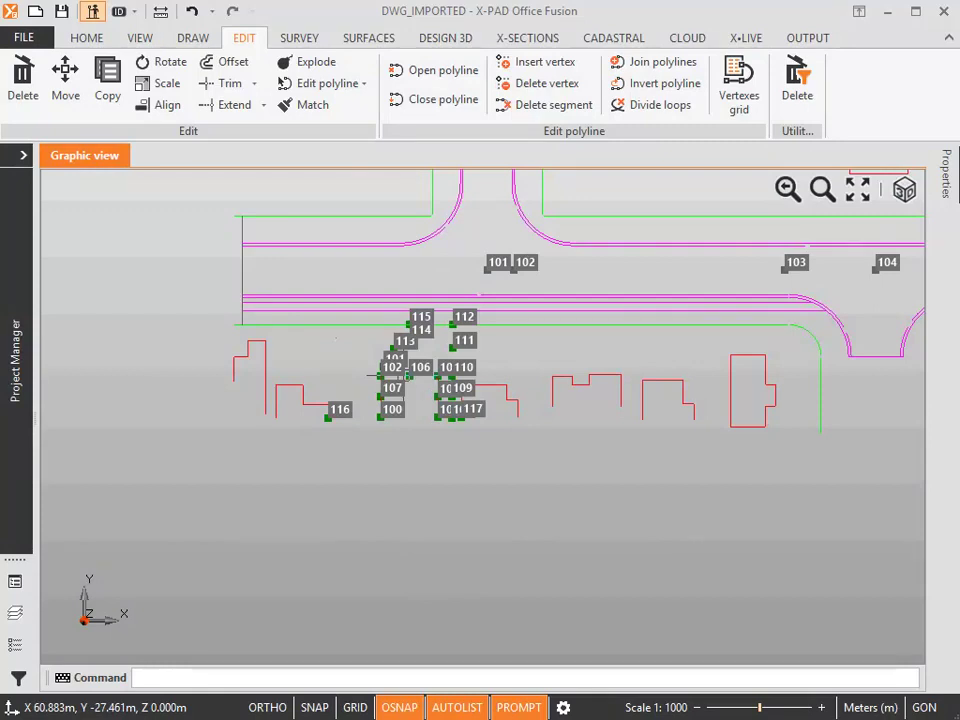
scroll(382, 376, up, 1)
scroll(390, 376, up, 1)
scroll(400, 376, up, 1)
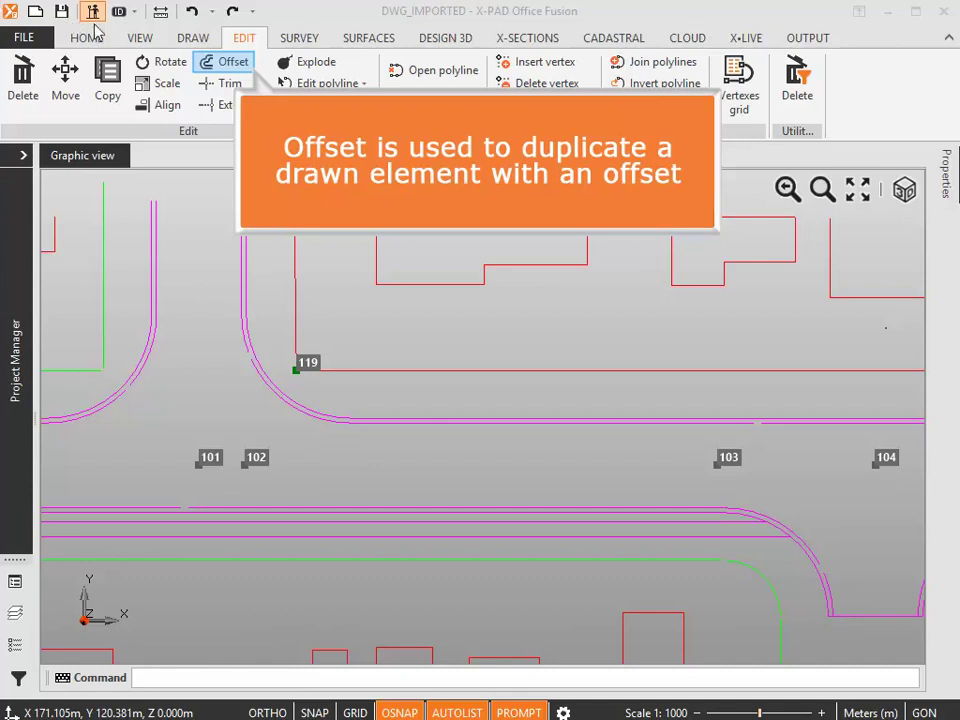
click(241, 64)
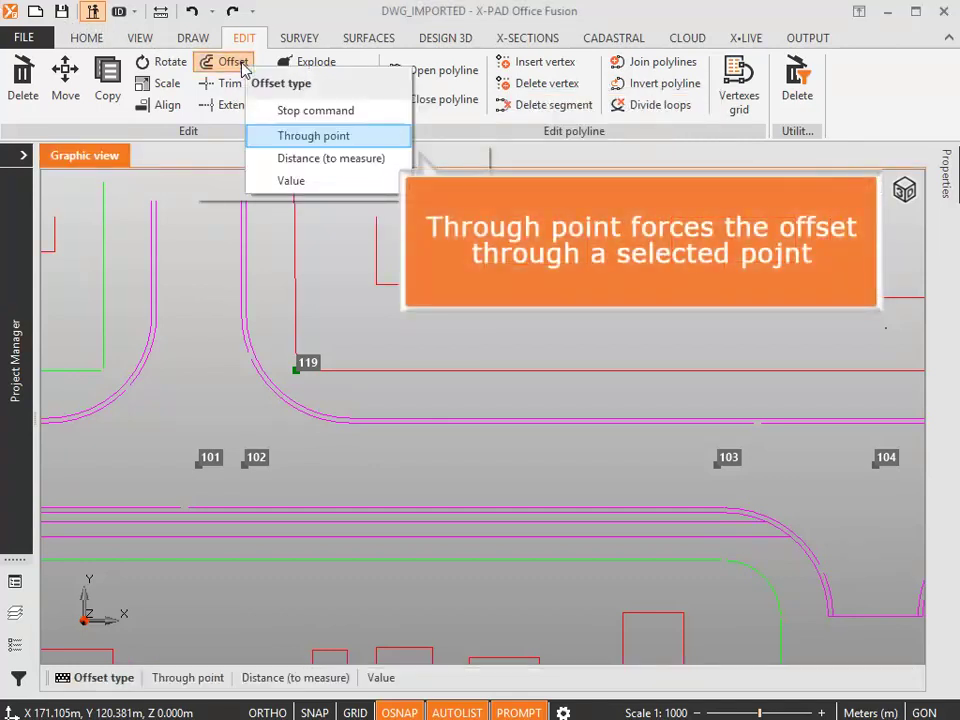
click(375, 140)
click(340, 322)
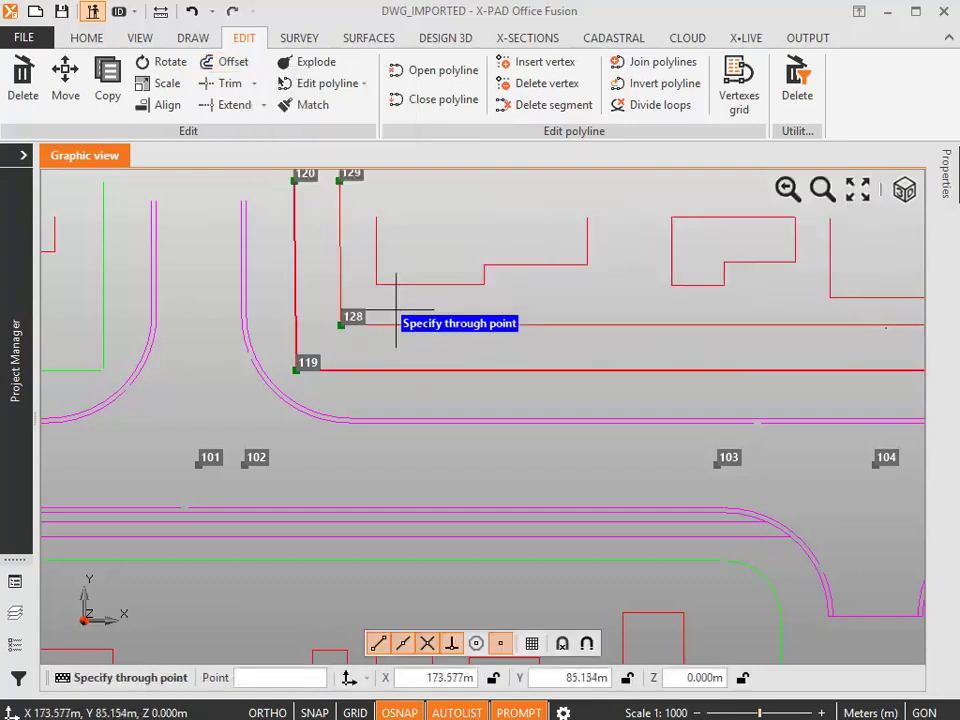
right_click(400, 315)
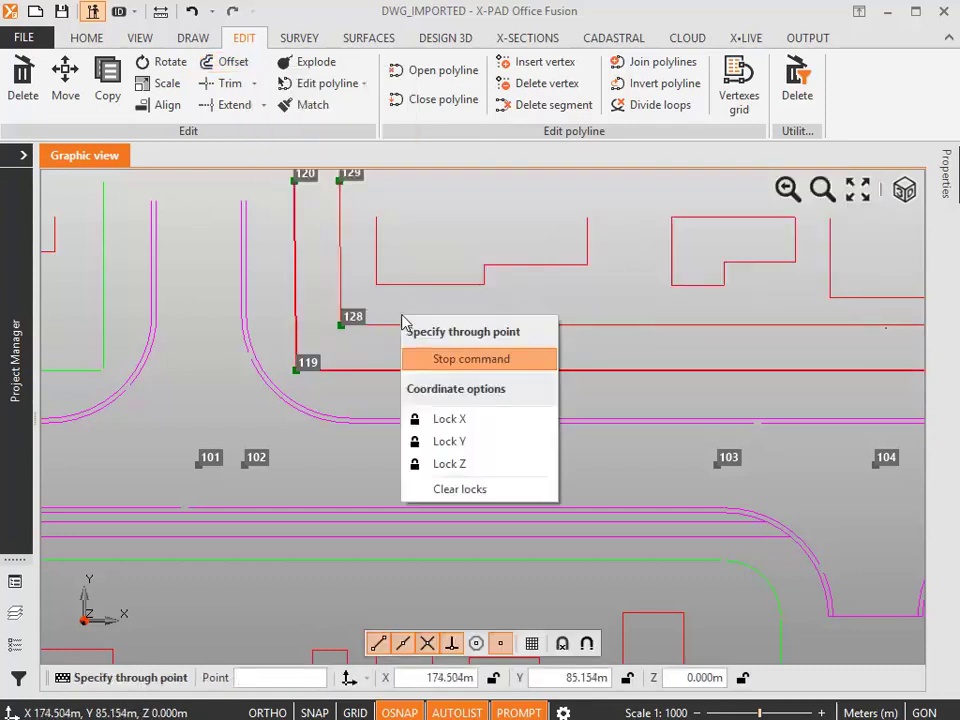
click(437, 357)
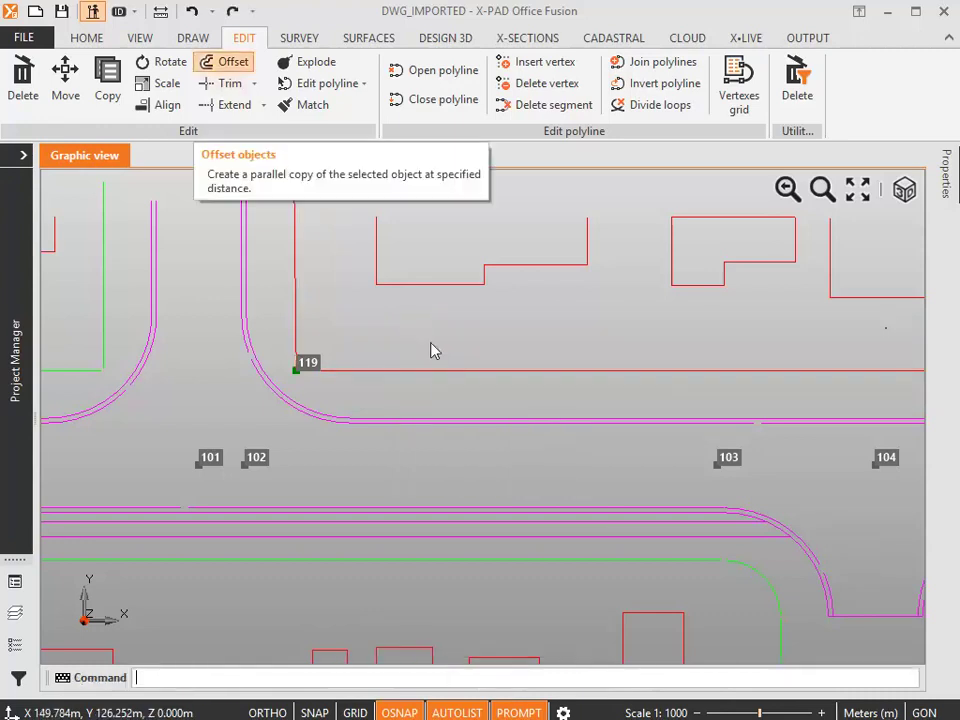
Step: Make an offset copy of the red polyline using an on-screen measured distance, then clear the selection
click(232, 66)
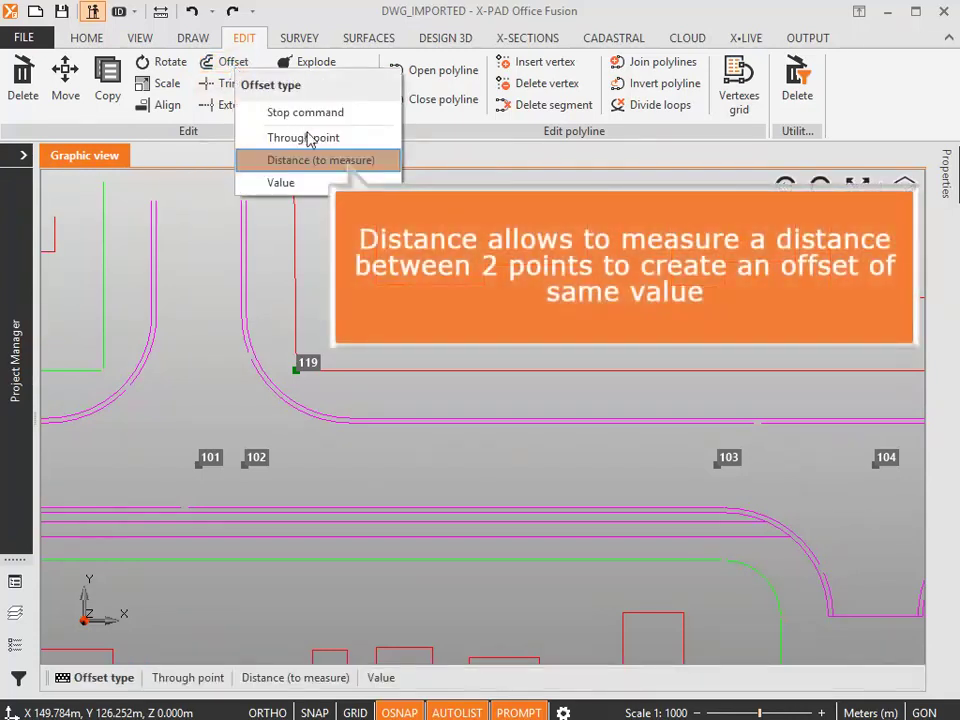
click(337, 162)
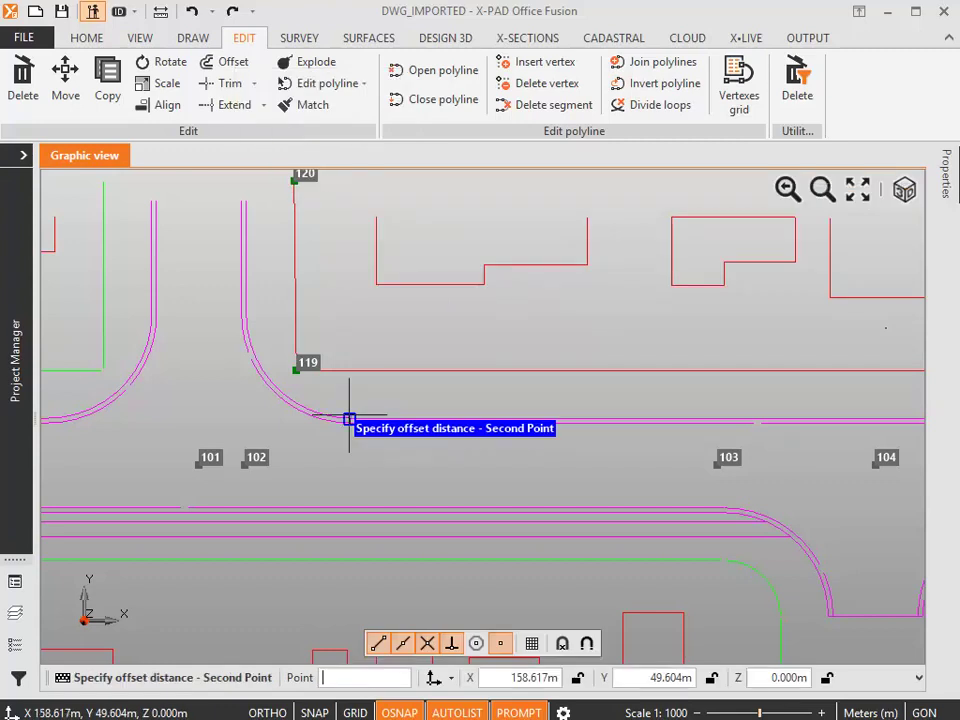
click(349, 419)
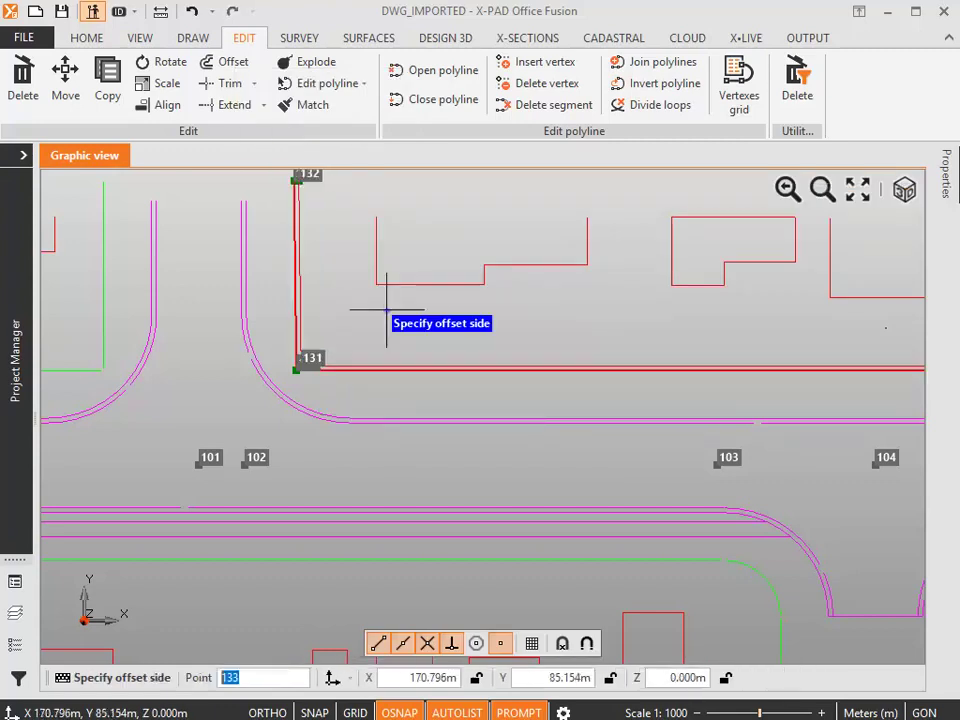
right_click(390, 315)
click(432, 358)
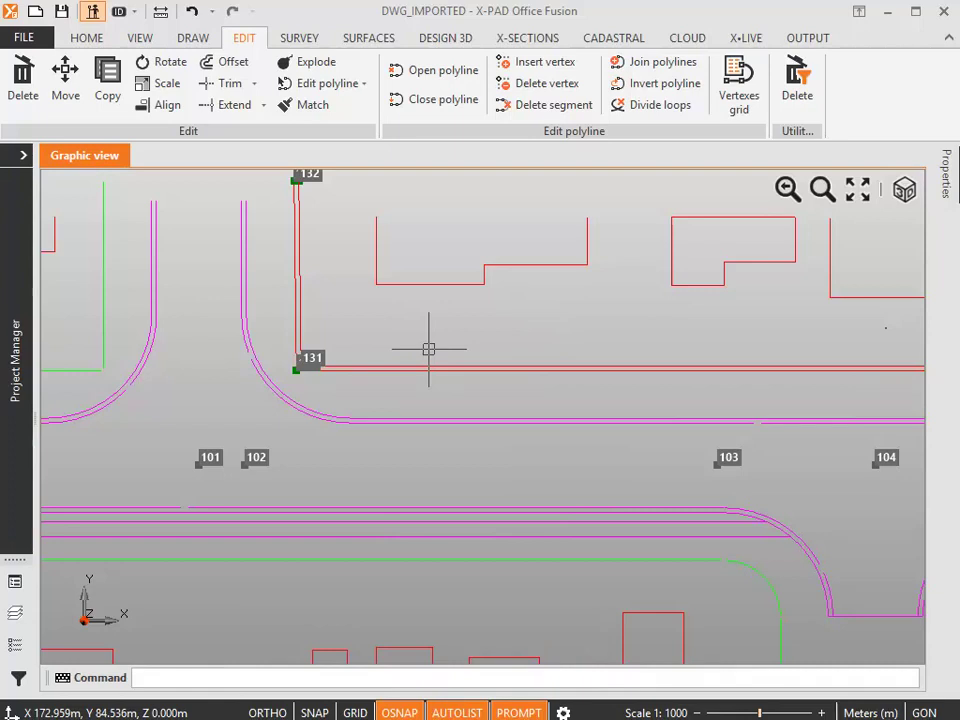
key(Escape)
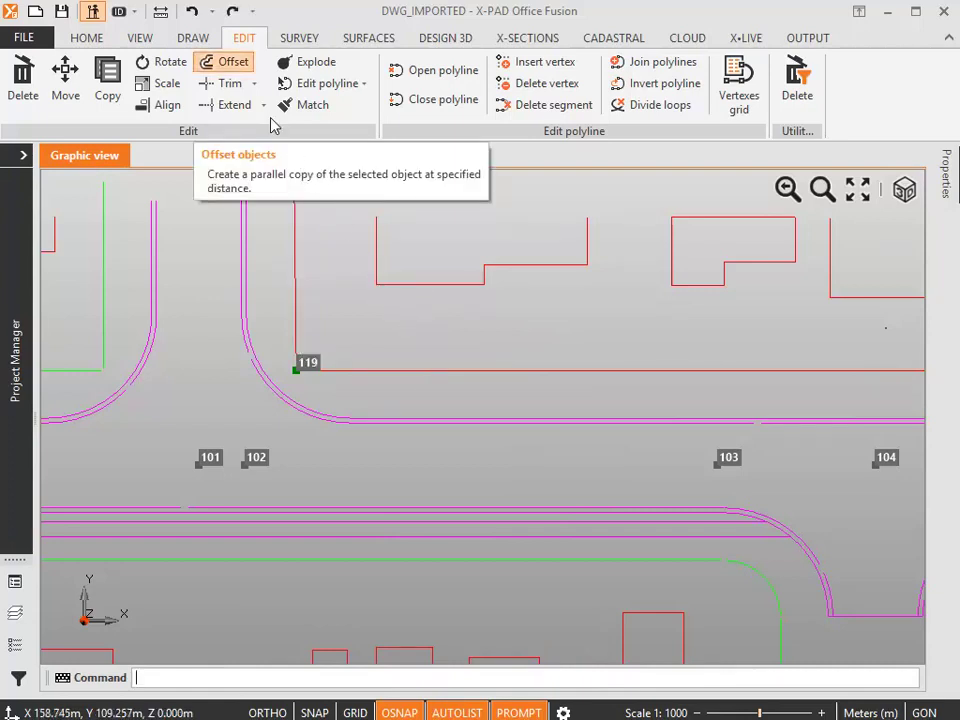
Step: Offset the red polyline at point 119 by a value of 4 toward its corner's inside
click(232, 63)
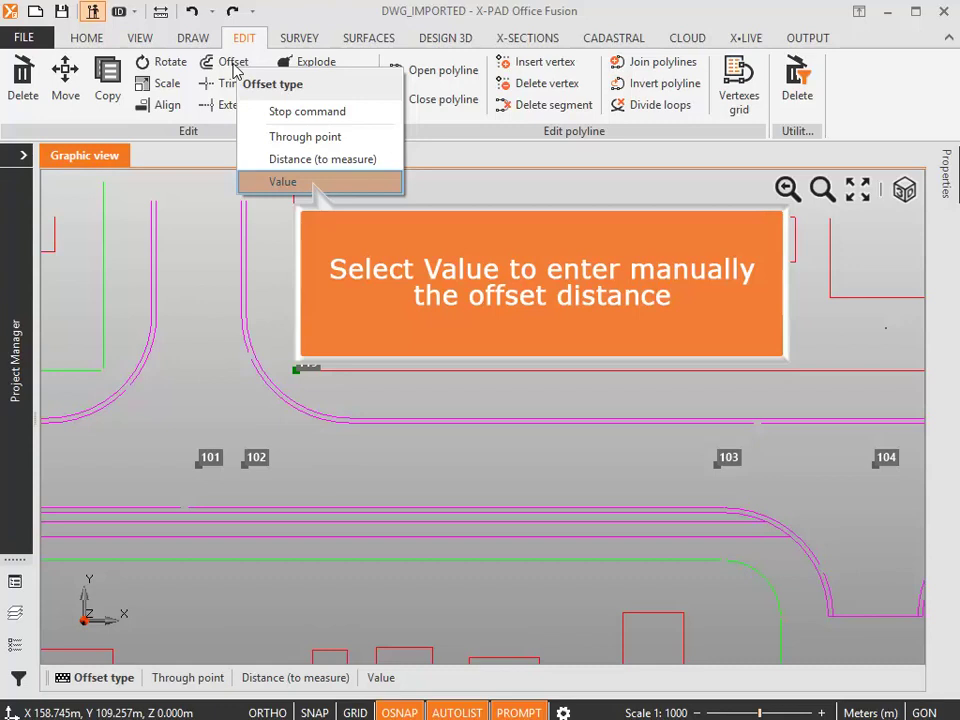
click(306, 182)
text(4)
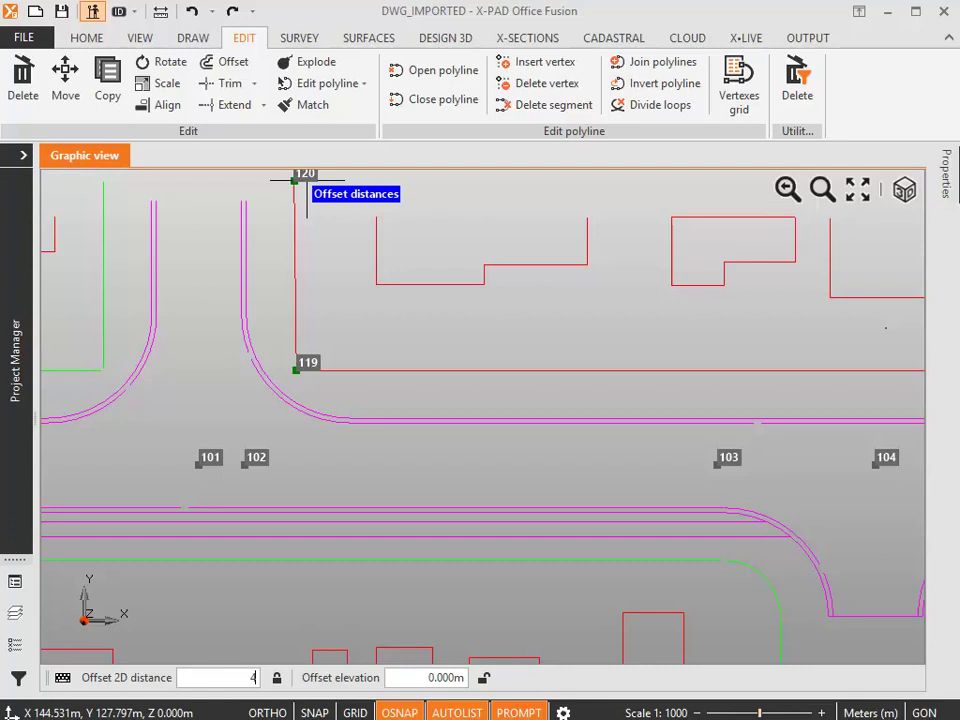
key(Return)
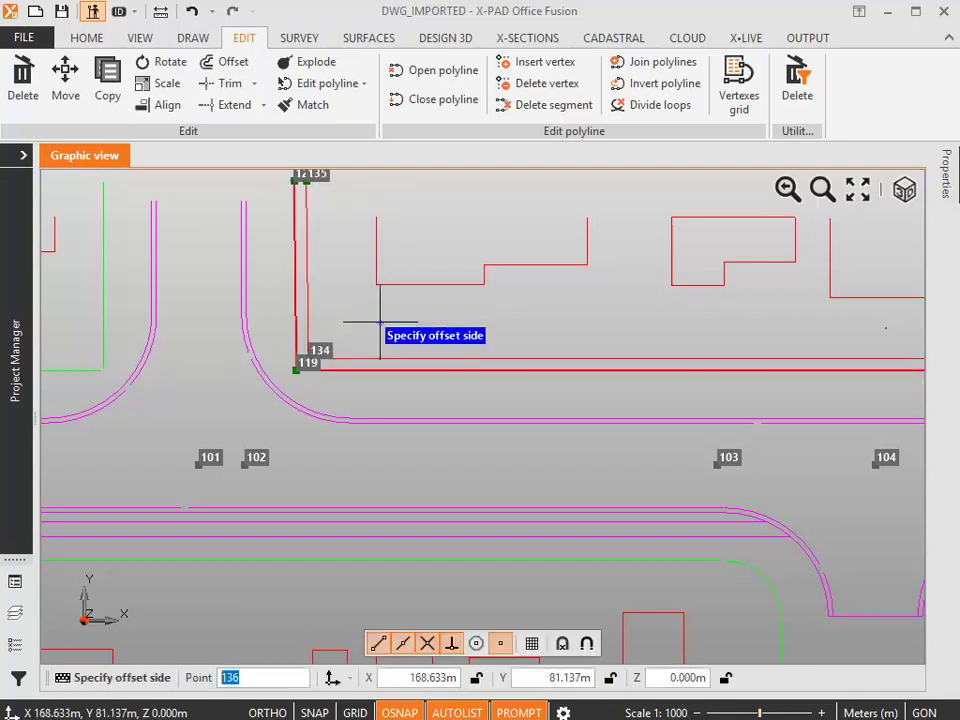
right_click(385, 327)
click(428, 372)
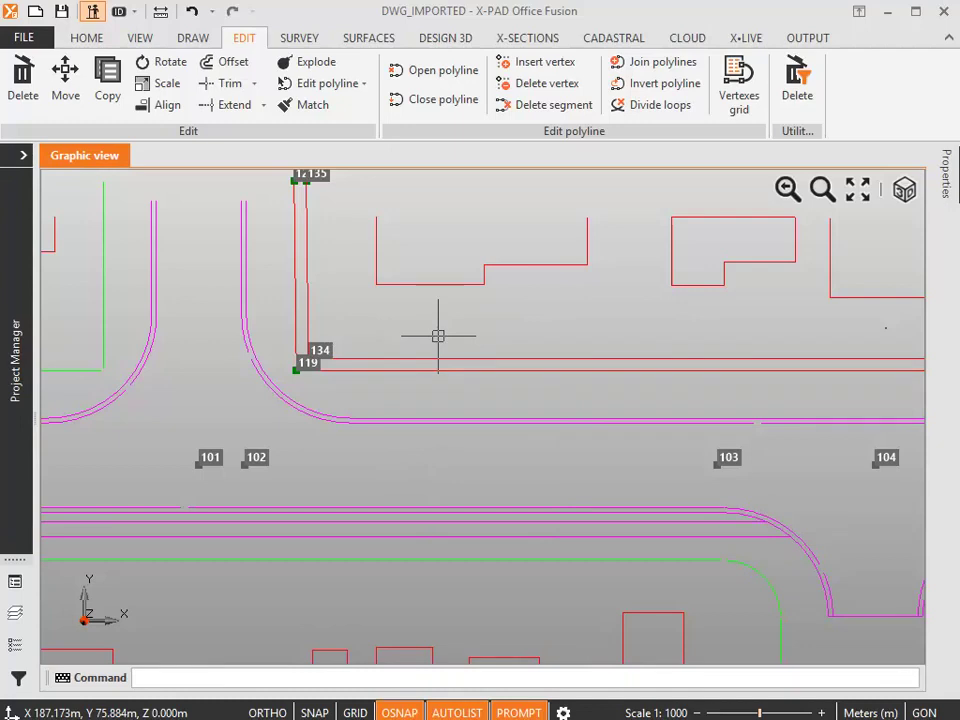
Step: Trim vertical line 136–137 back to the red horizontal line through point 119
scroll(438, 336, up, 2)
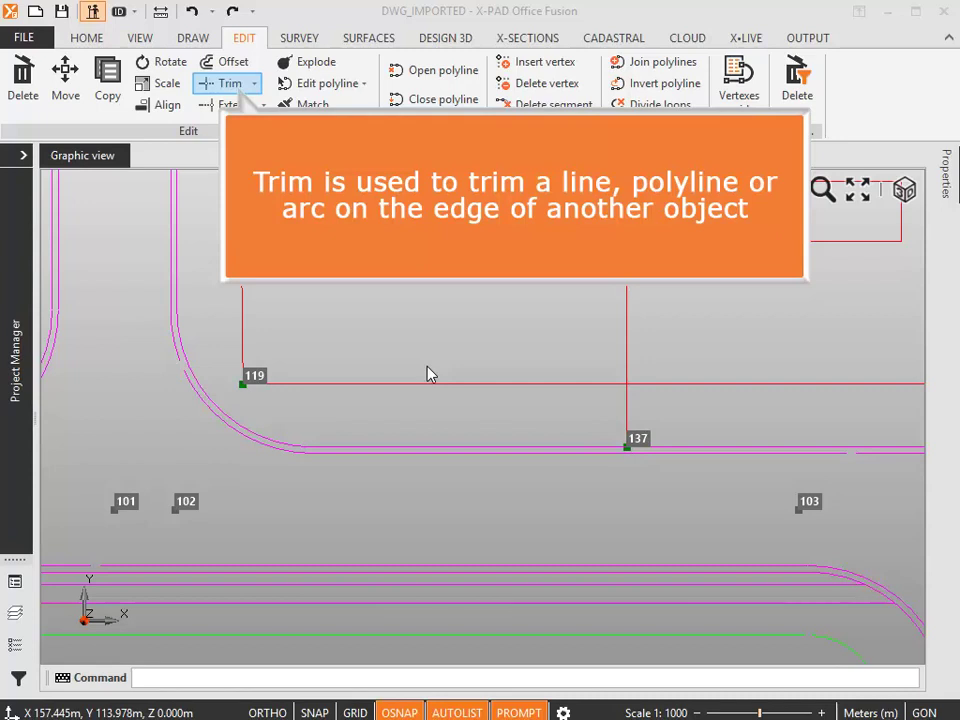
click(226, 83)
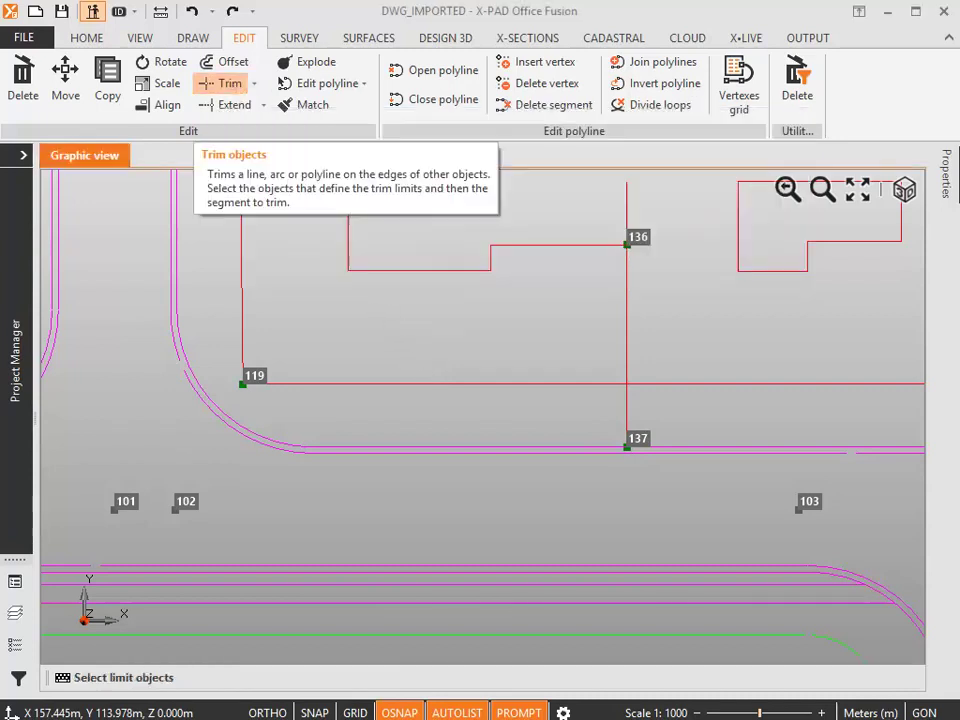
click(654, 383)
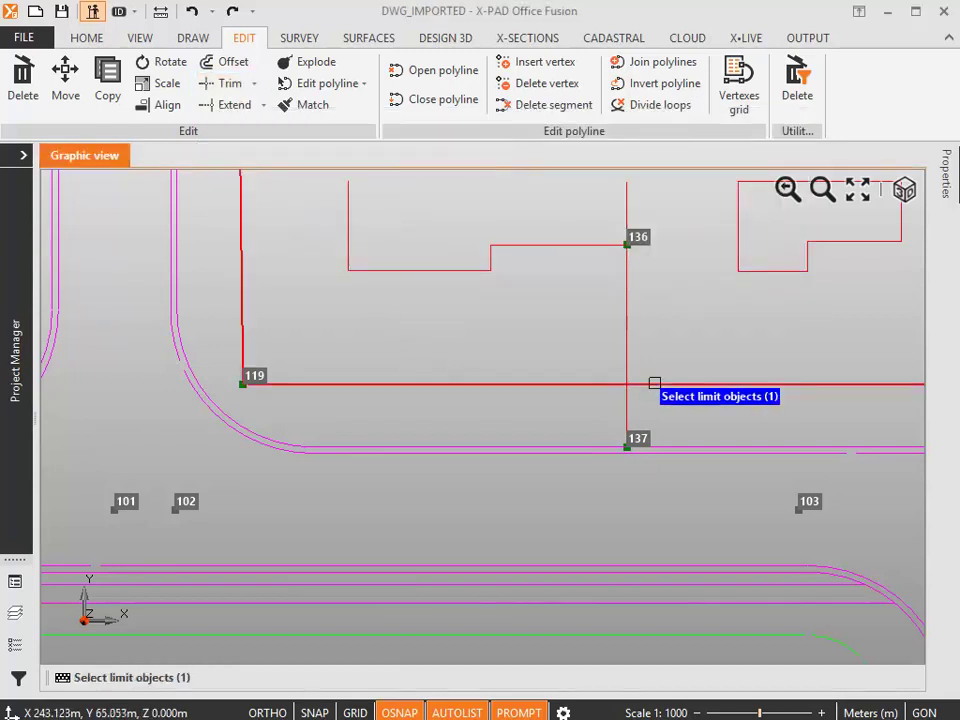
key(Return)
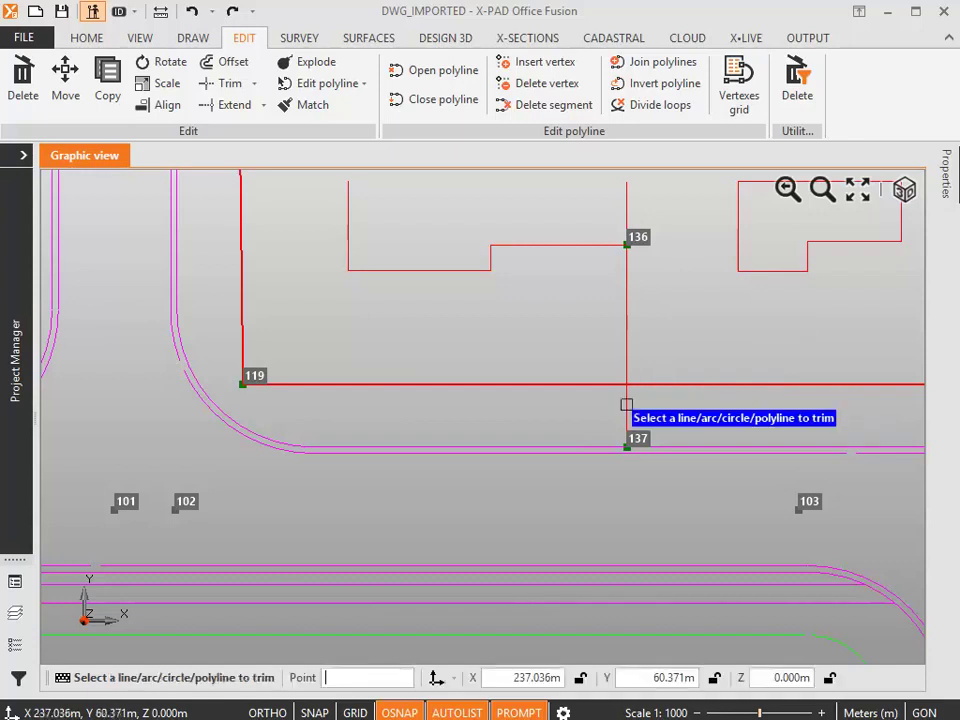
click(626, 405)
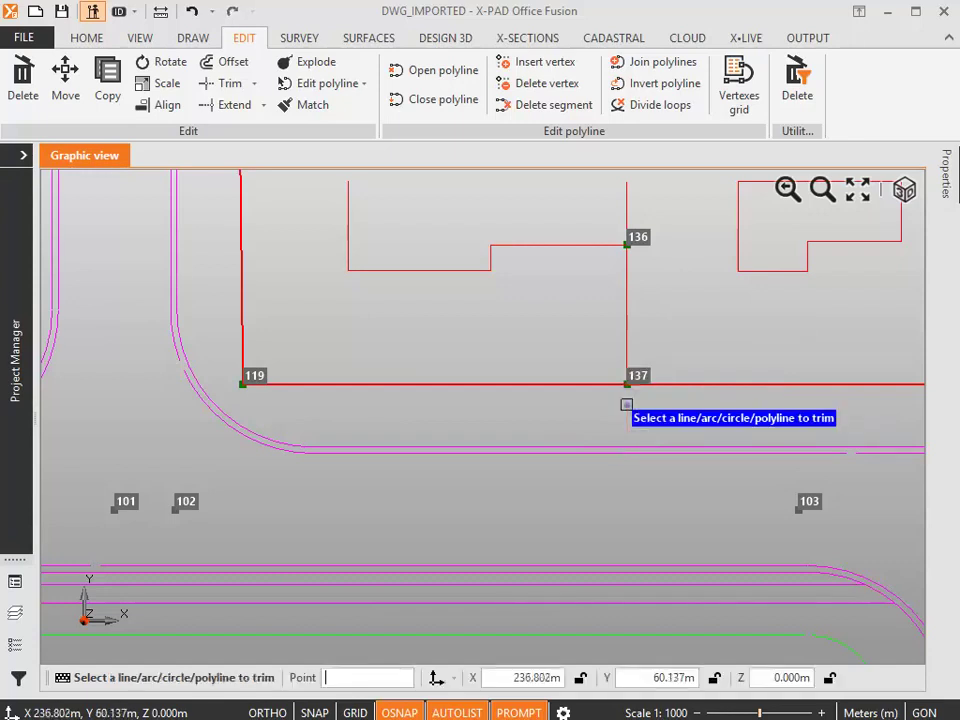
right_click(628, 407)
click(670, 453)
mouse_move(229, 105)
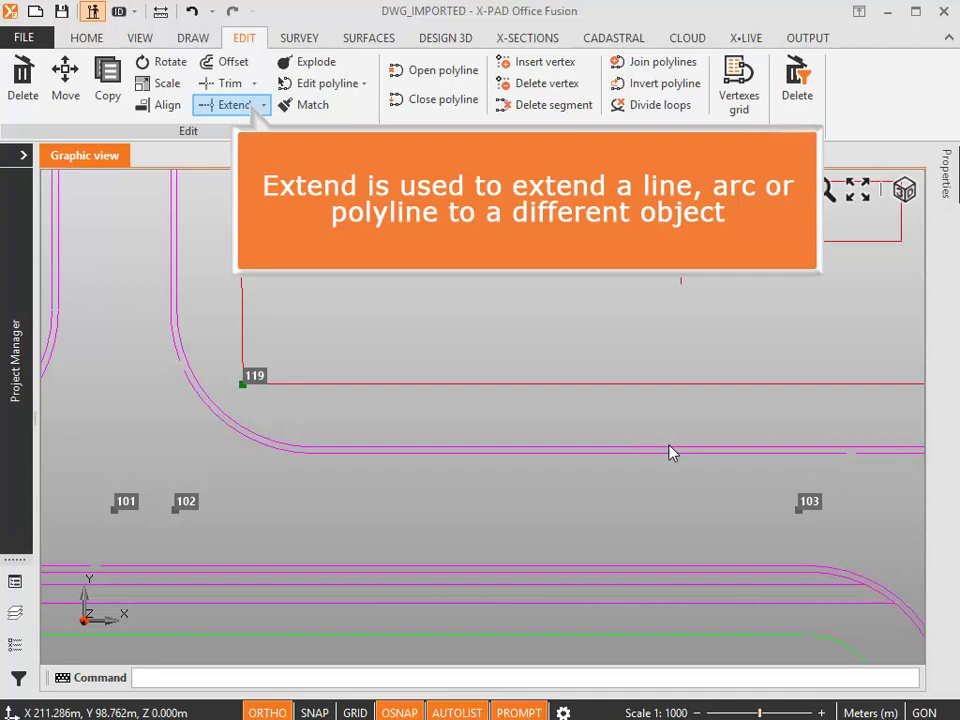
Step: Extend the vertical red building line down to the horizontal red line through point 119
click(240, 105)
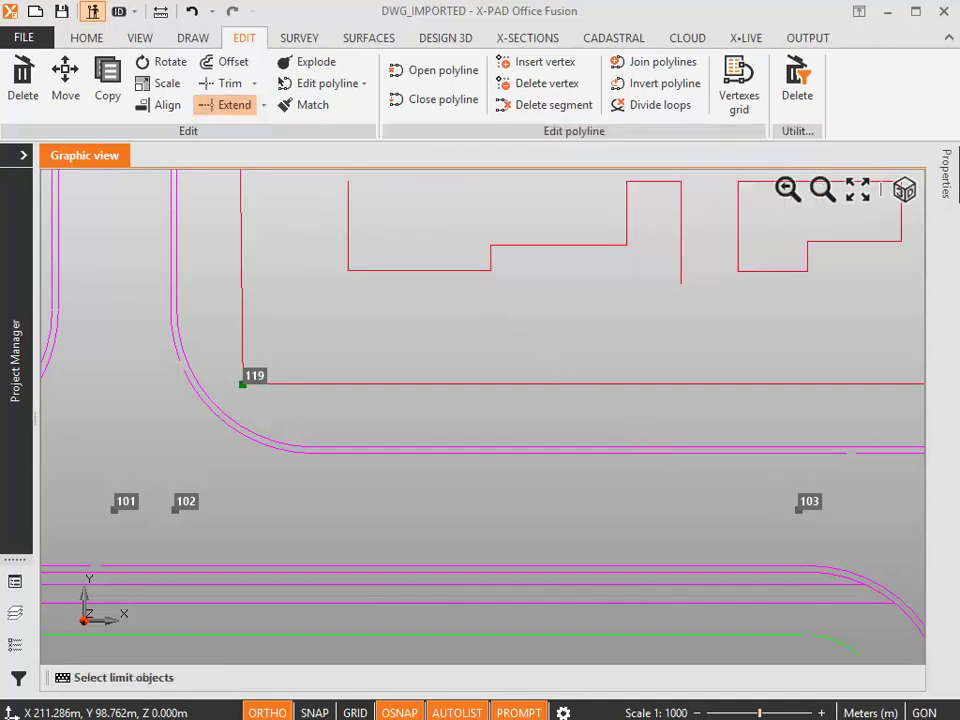
click(697, 382)
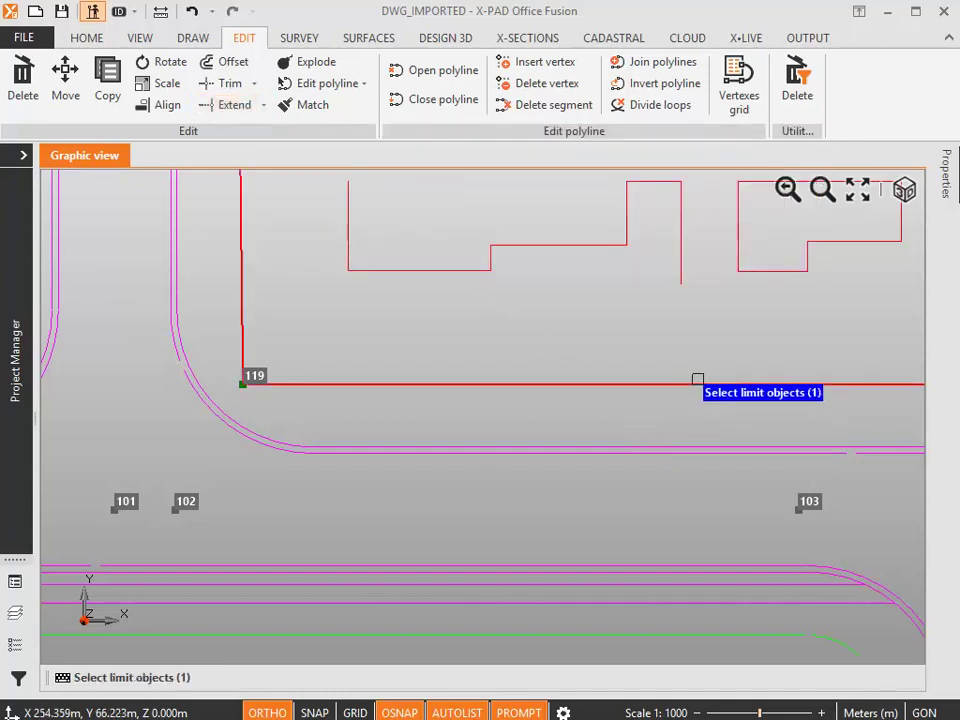
key(Return)
click(684, 278)
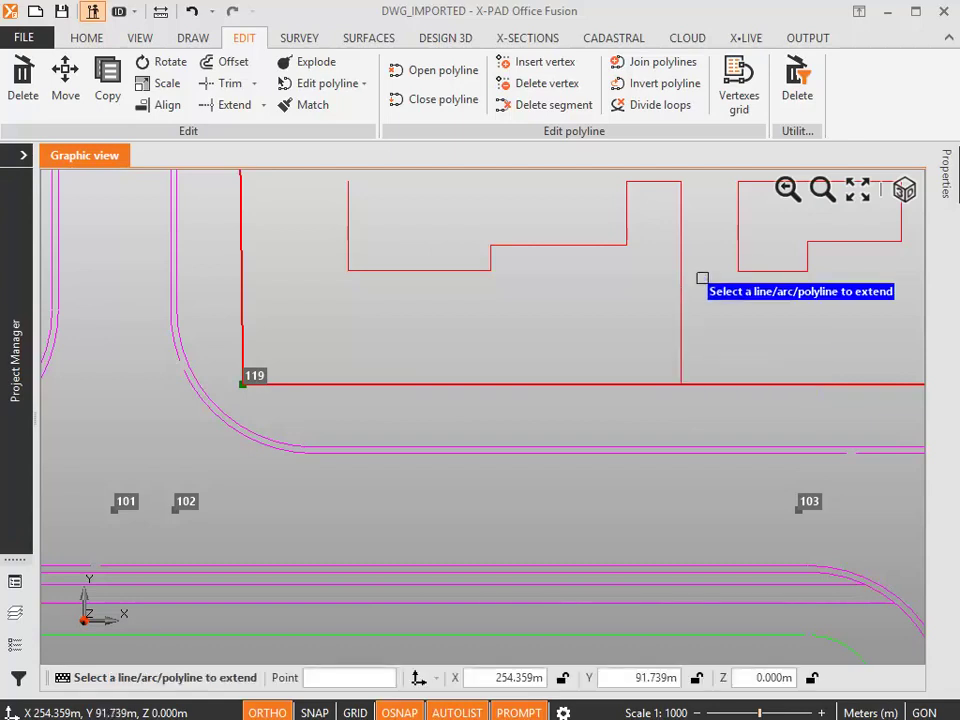
right_click(702, 278)
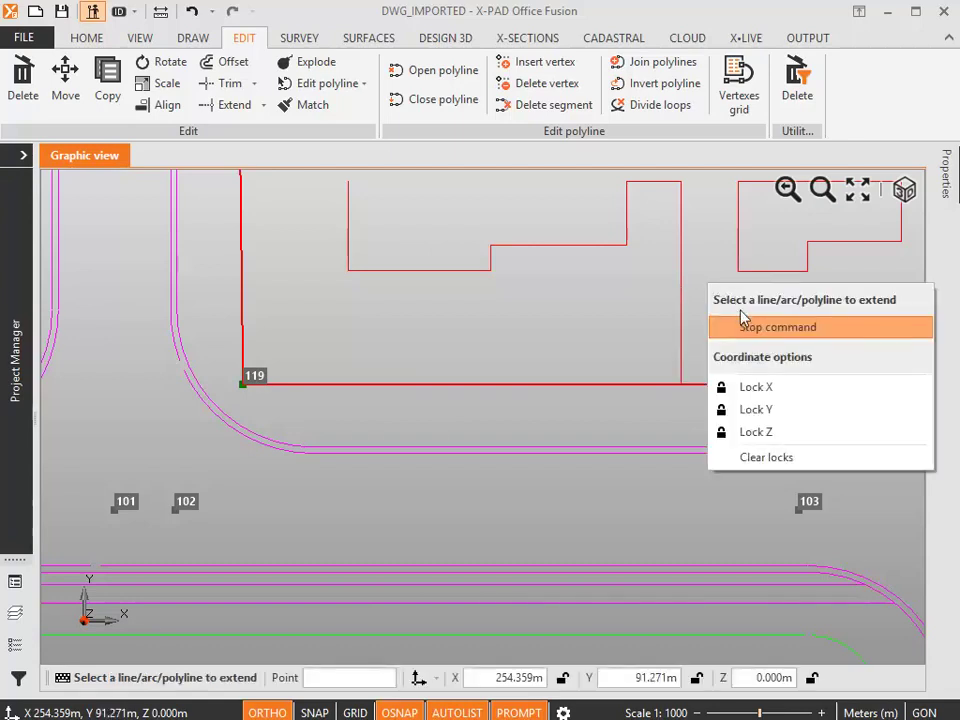
click(743, 327)
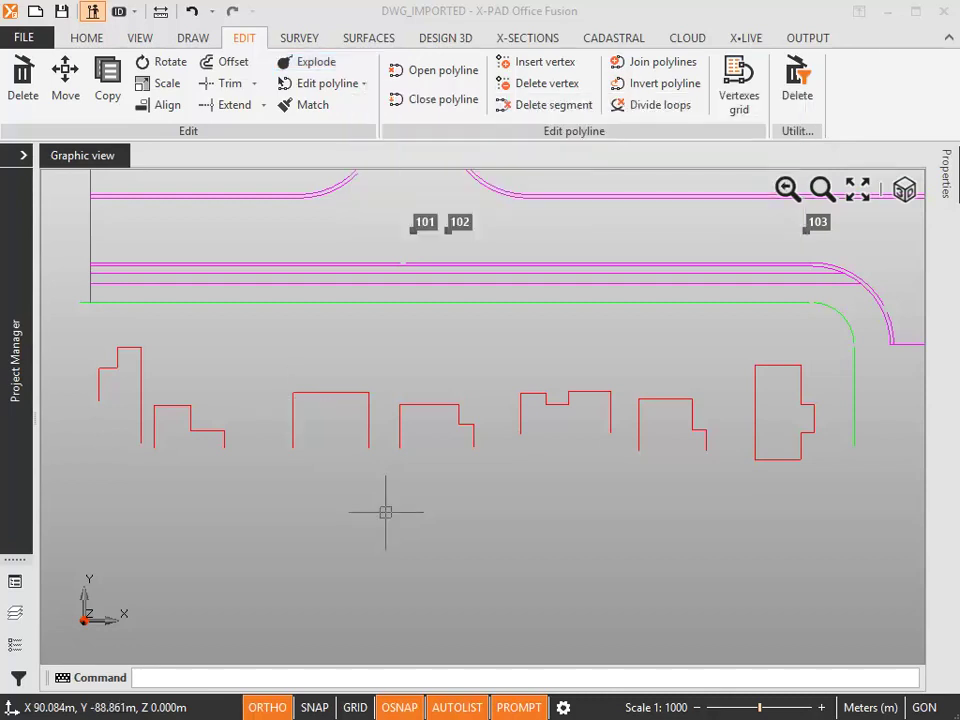
Step: Explode the building outlines block into 38 separate objects
click(291, 403)
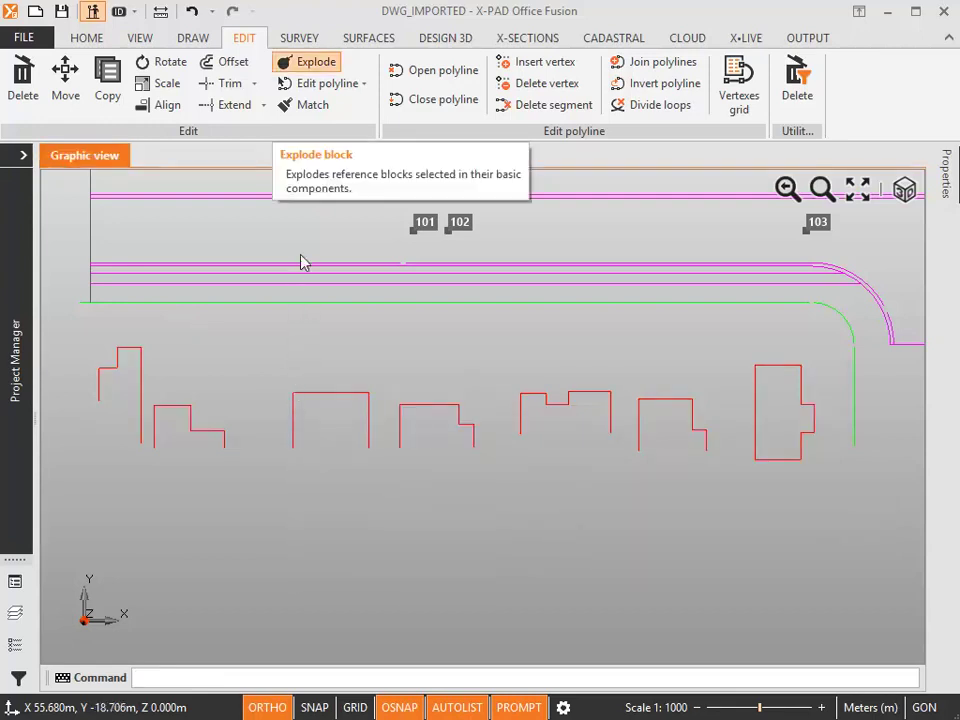
click(282, 62)
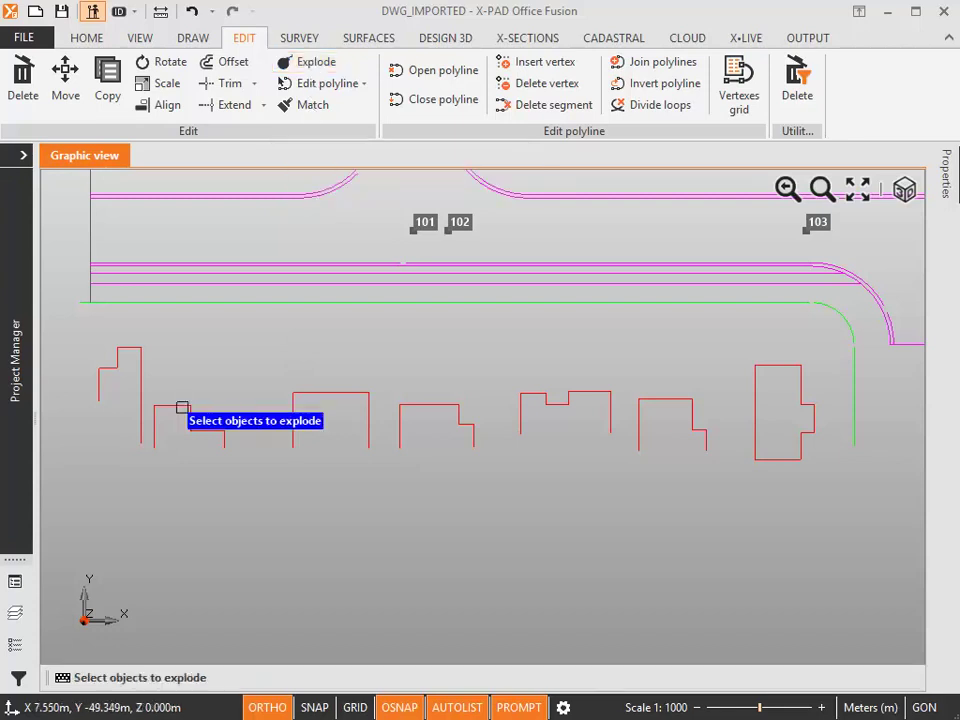
click(182, 408)
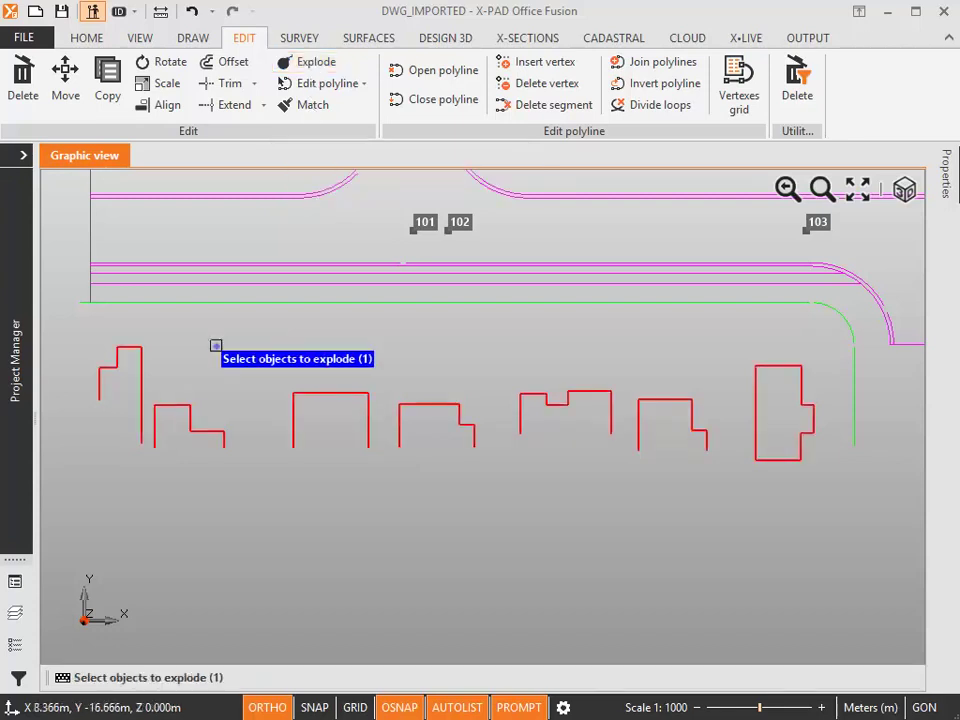
key(Return)
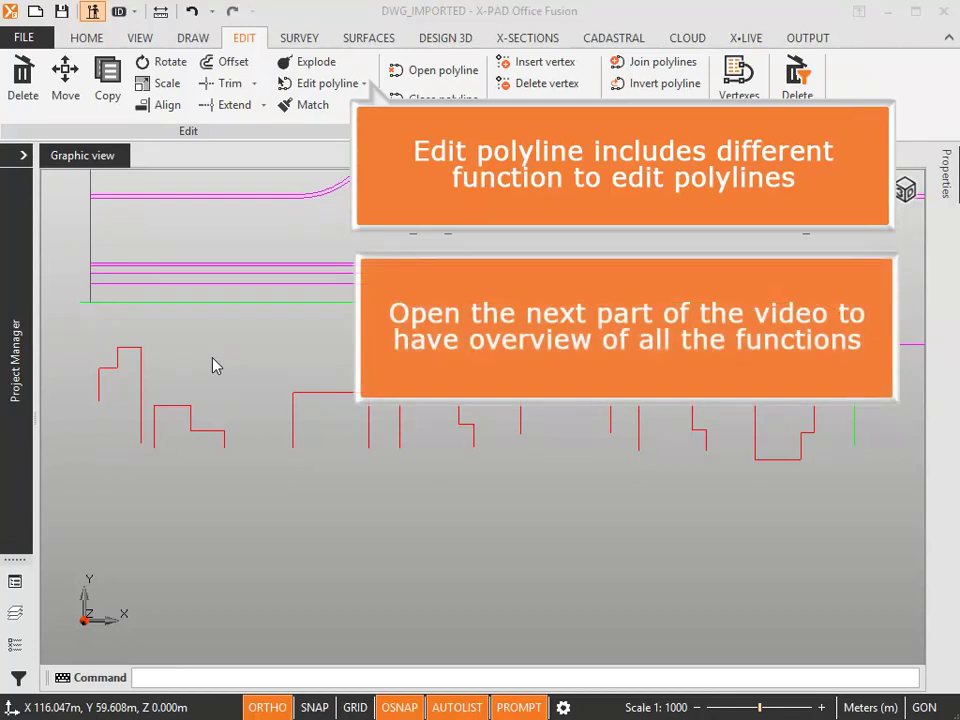
click(364, 83)
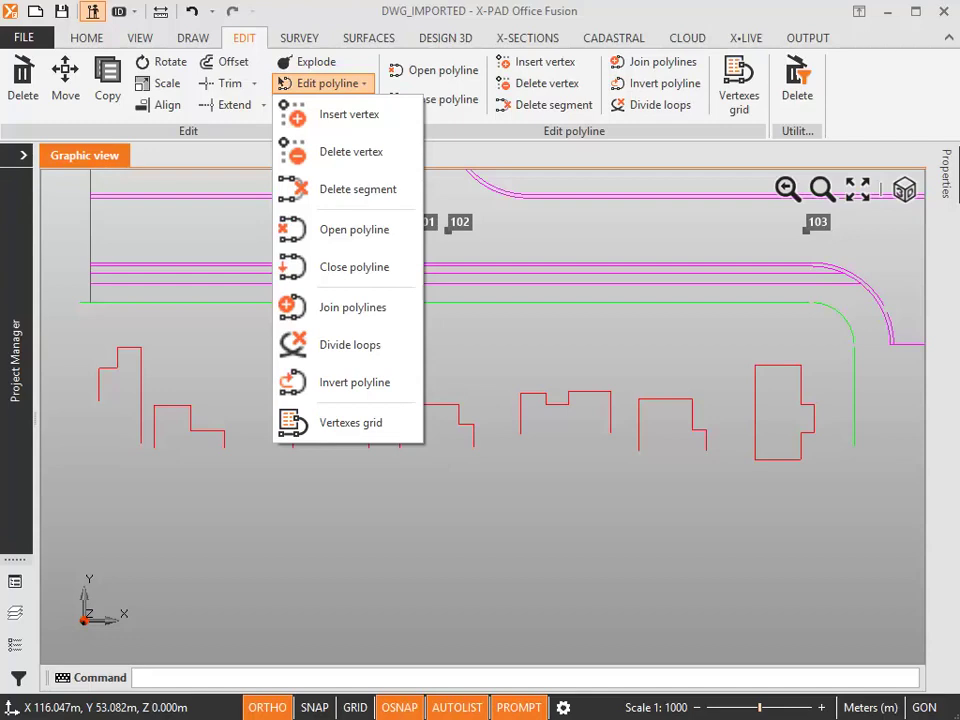
click(366, 84)
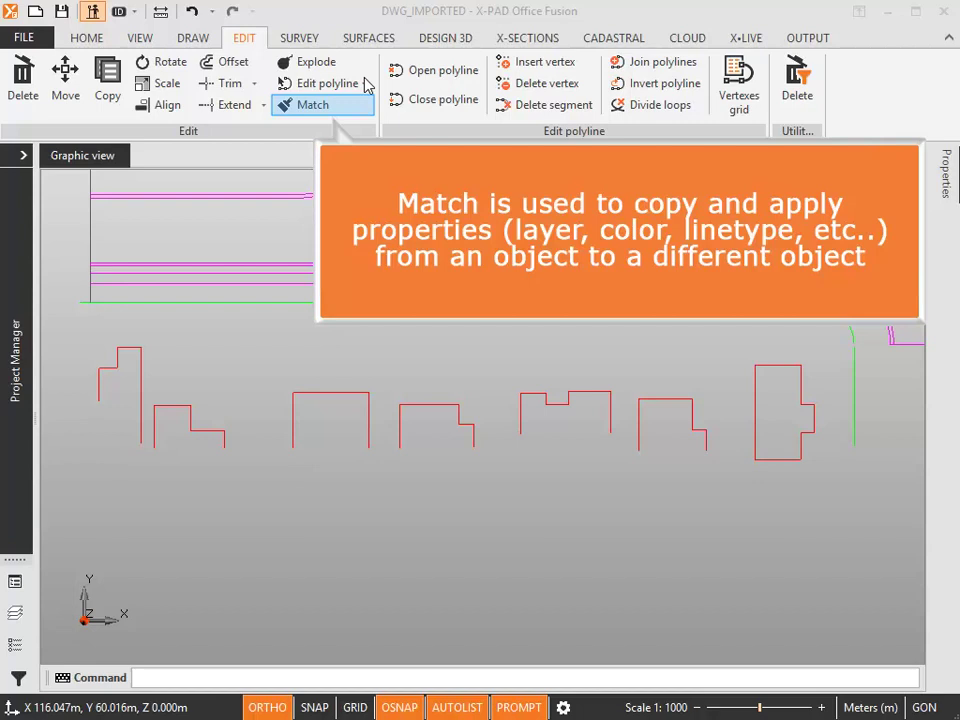
Step: Match the building outline's top edge to the green road line's properties
click(313, 106)
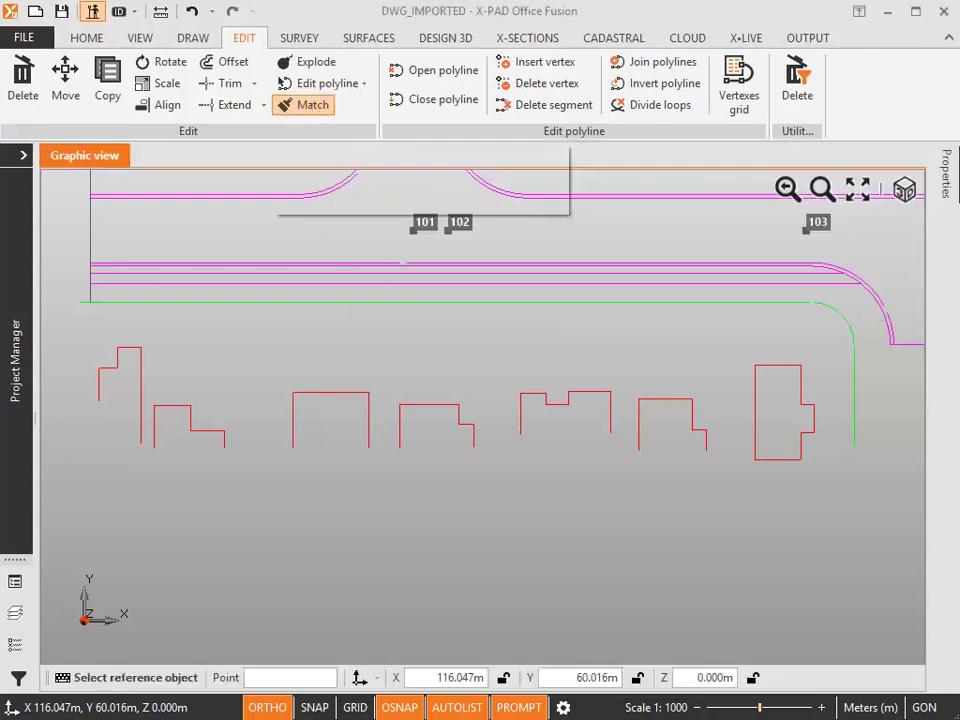
click(349, 302)
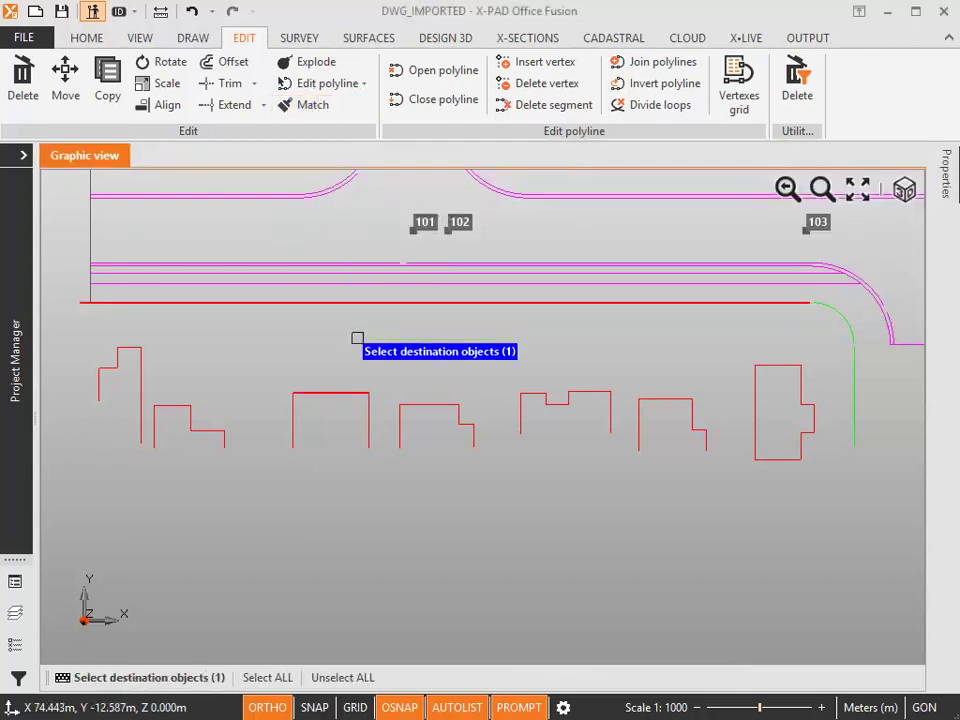
click(335, 393)
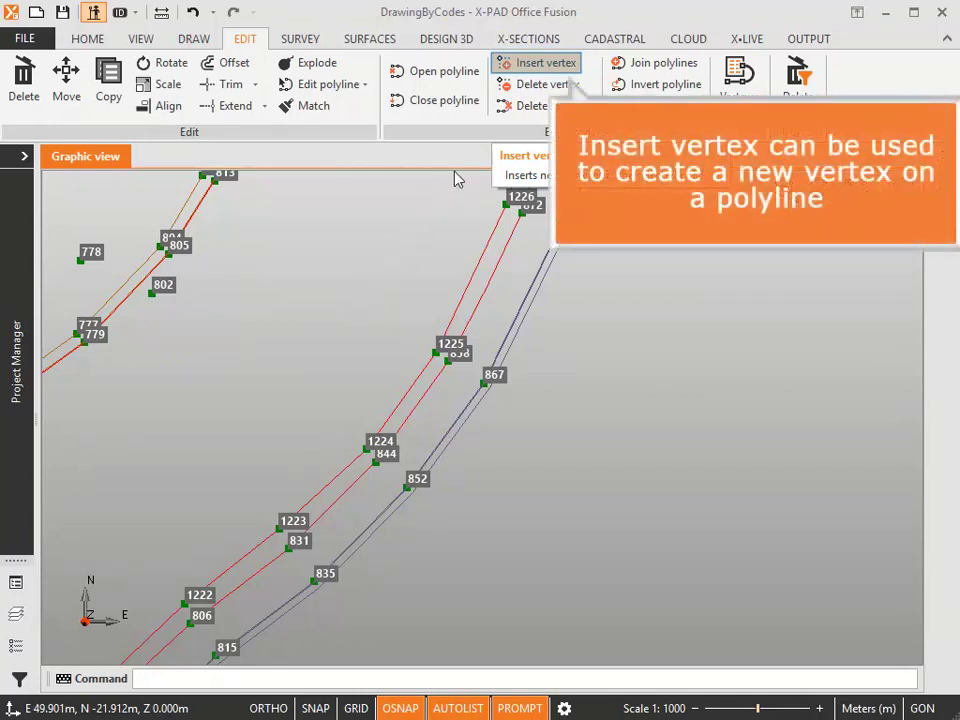
Step: Insert vertices 1228 and 1229 on the red polyline segment between points 1225 and 1226
click(528, 63)
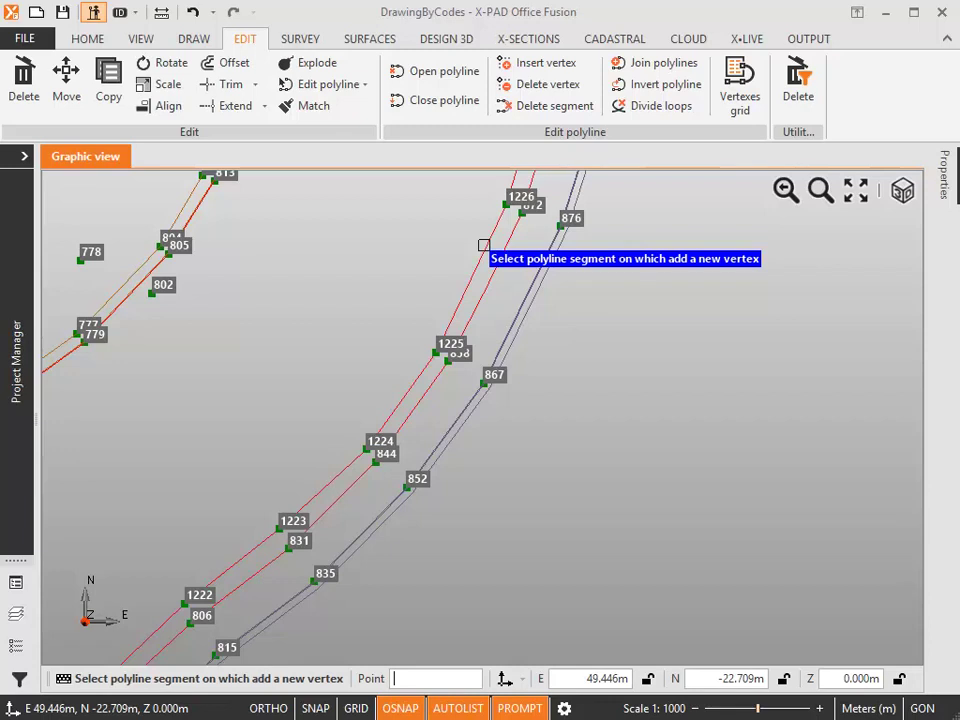
click(470, 280)
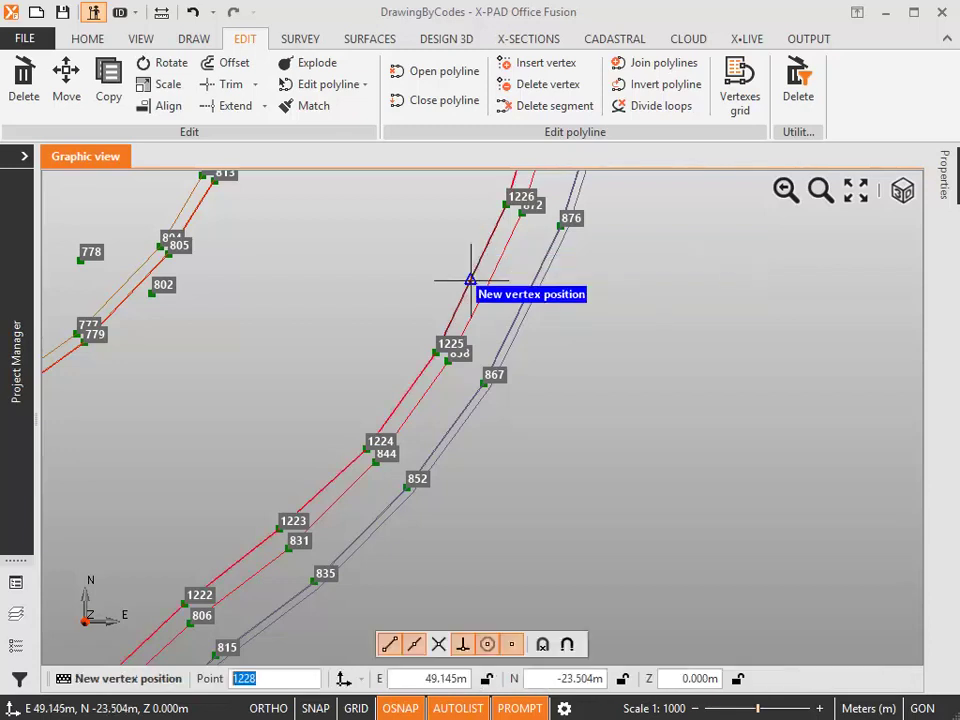
click(470, 279)
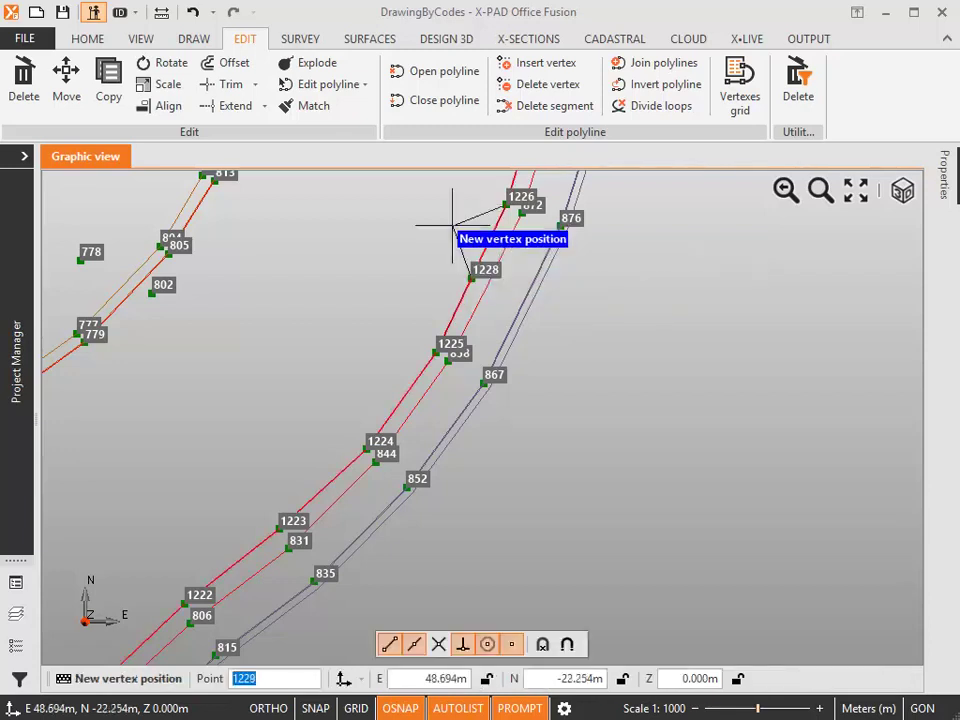
click(453, 226)
right_click(455, 231)
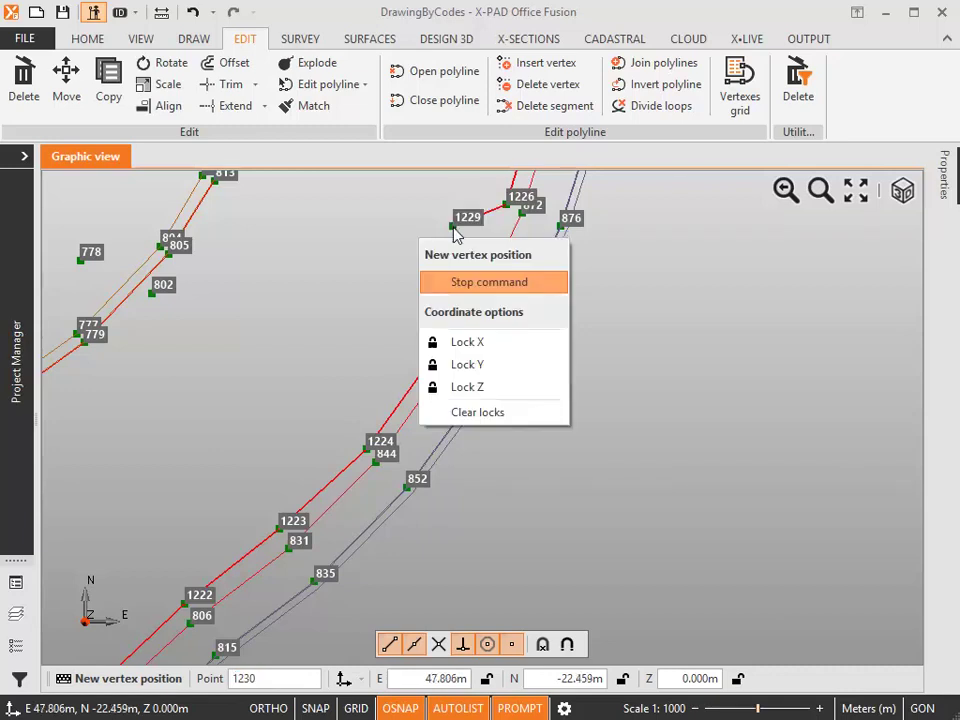
click(455, 286)
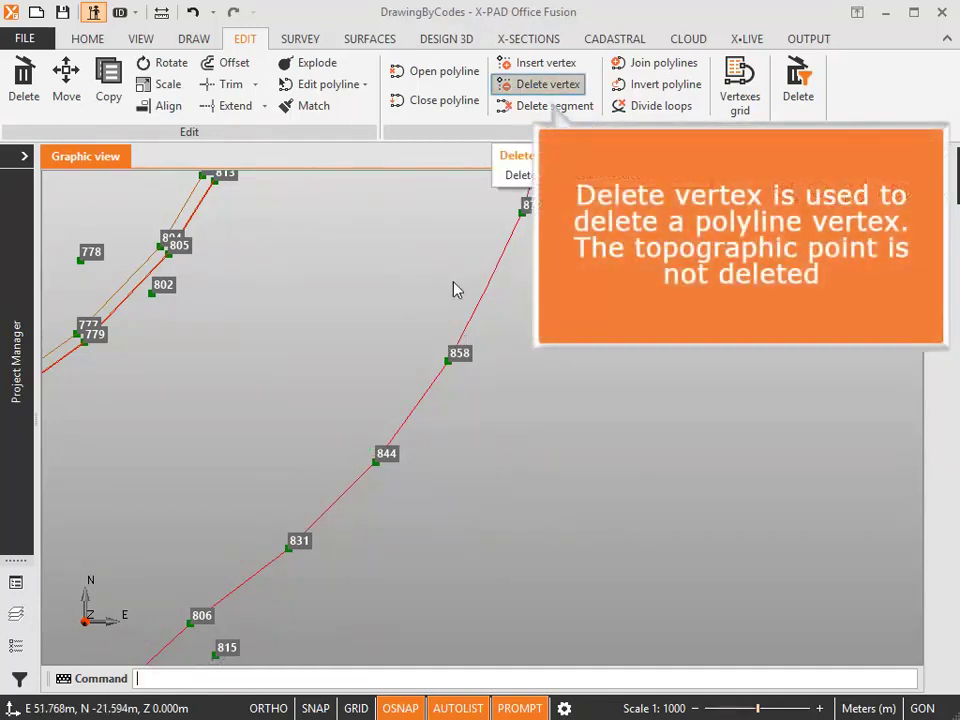
Step: Delete polyline vertices 858, 844 and 831 from the red polyline, keeping their survey points
click(550, 88)
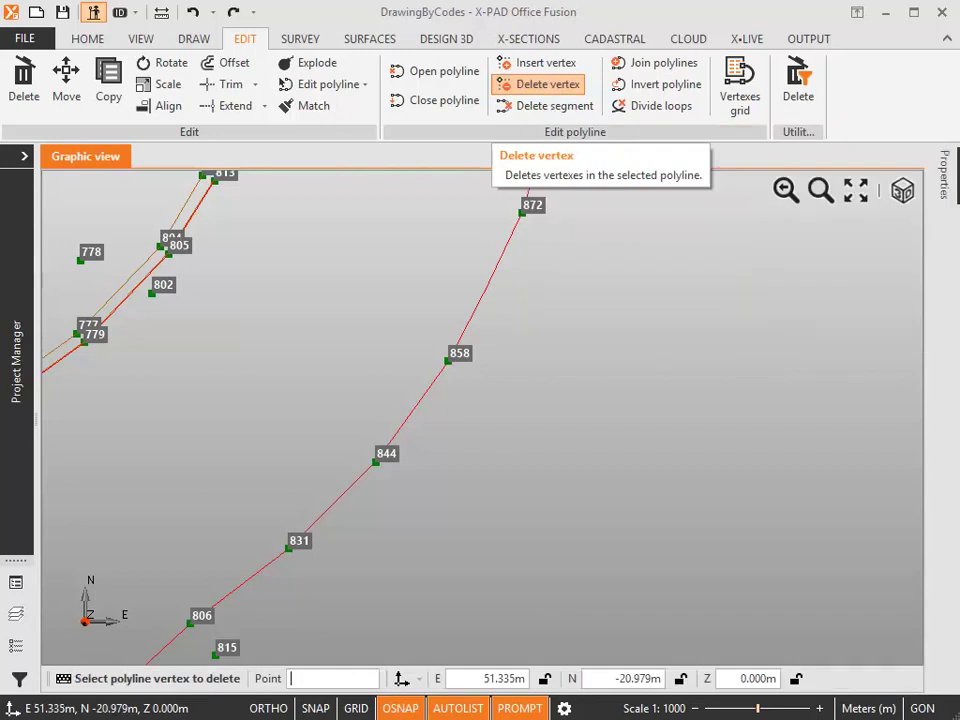
click(448, 361)
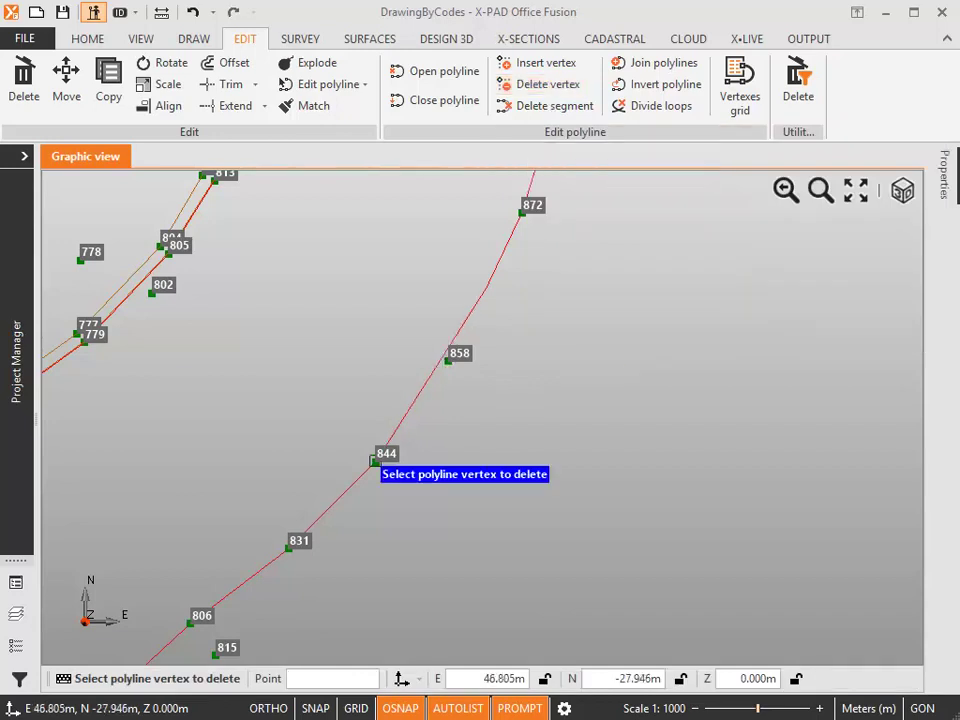
click(375, 461)
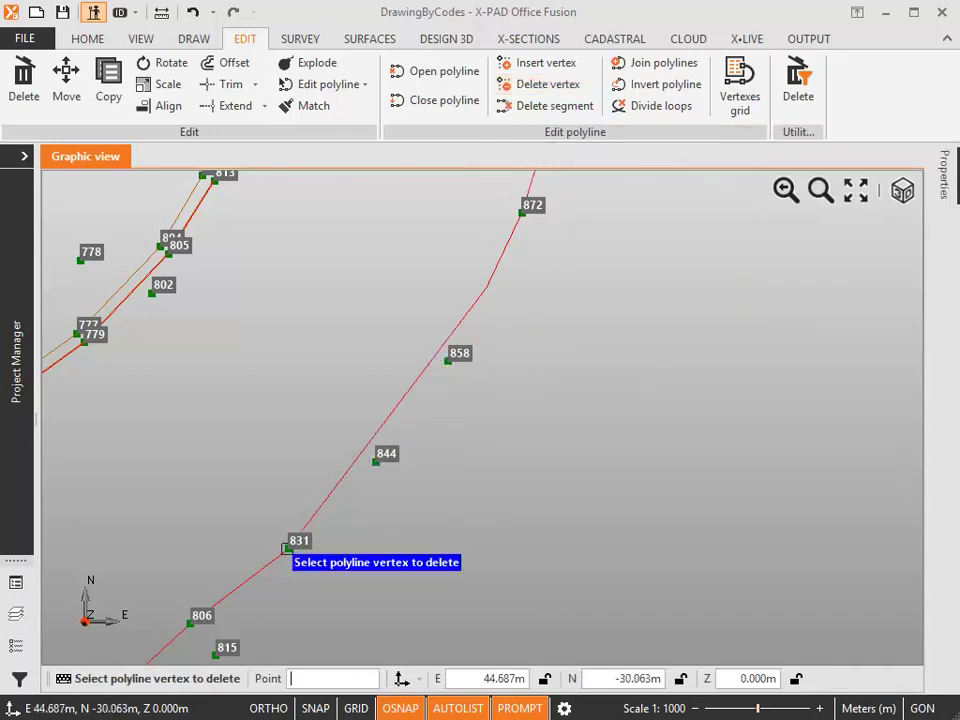
click(287, 548)
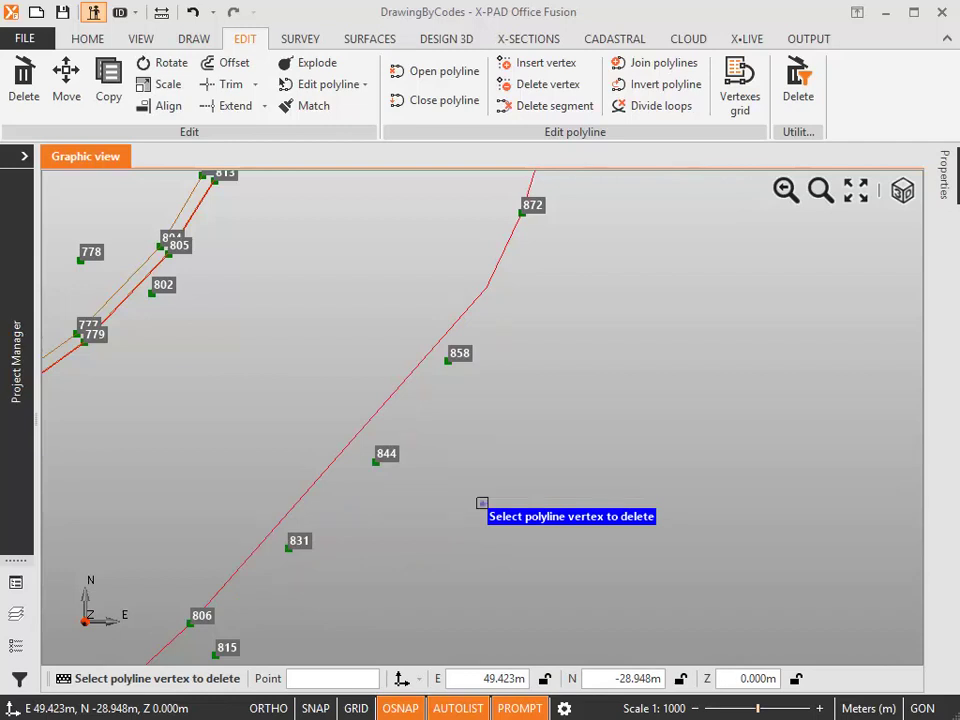
right_click(489, 515)
click(516, 552)
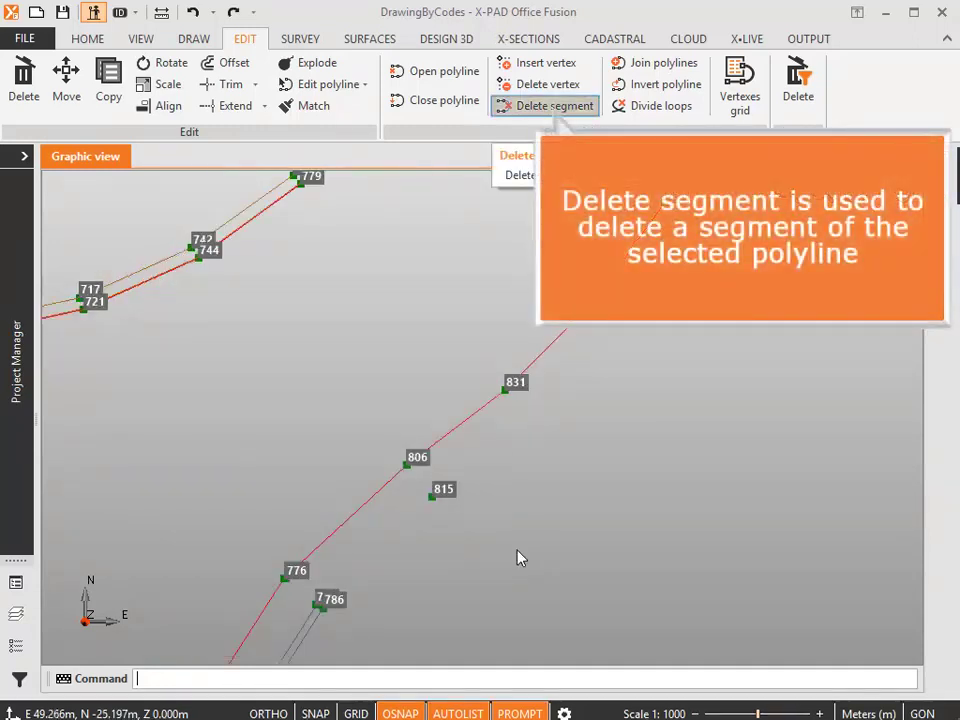
Step: Remove the red polyline segments 844–831 and 806–776
click(553, 106)
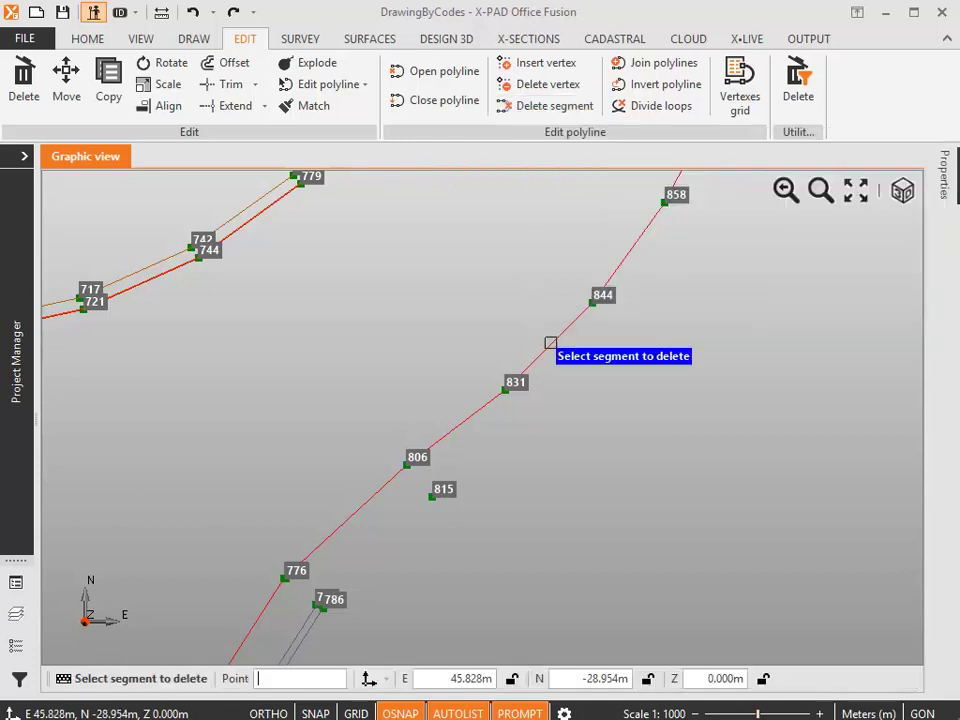
click(550, 343)
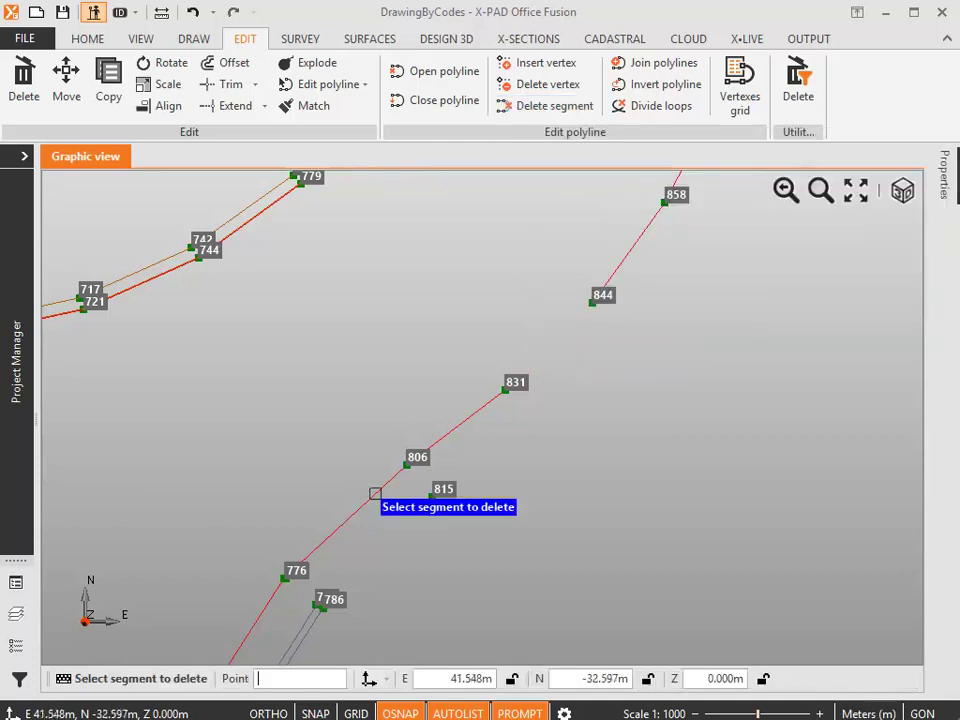
right_click(375, 494)
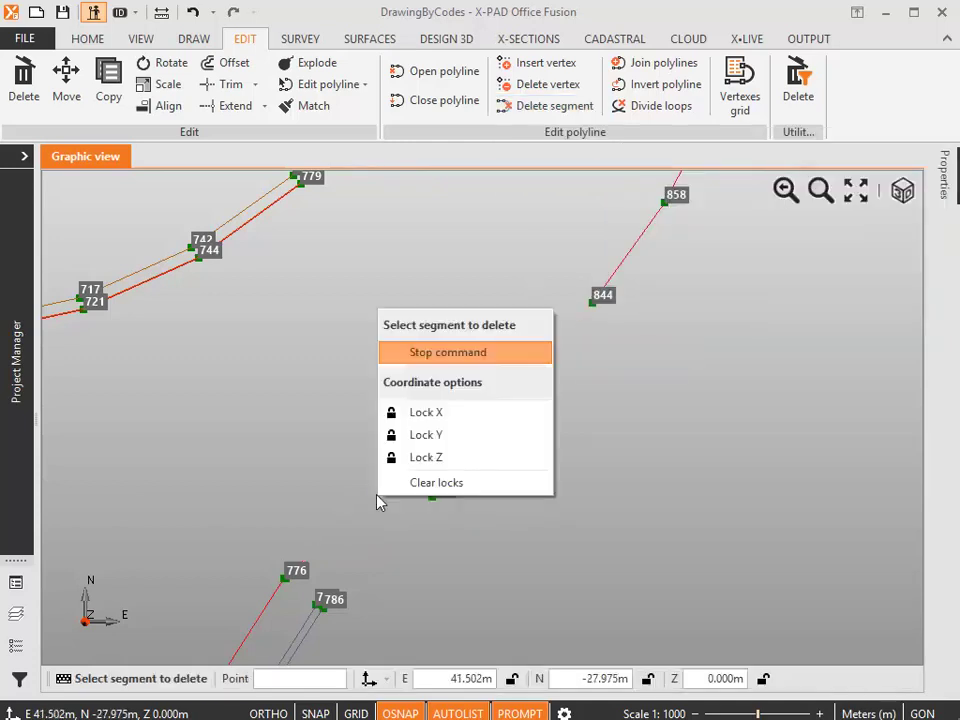
click(410, 353)
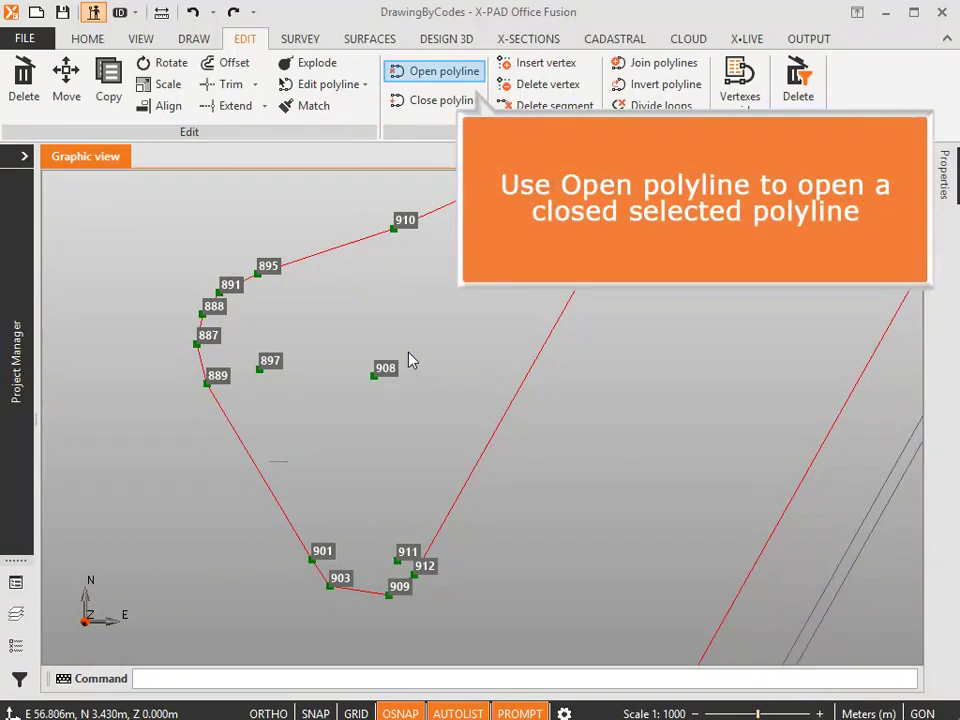
Step: Open the closed red polyline
click(449, 79)
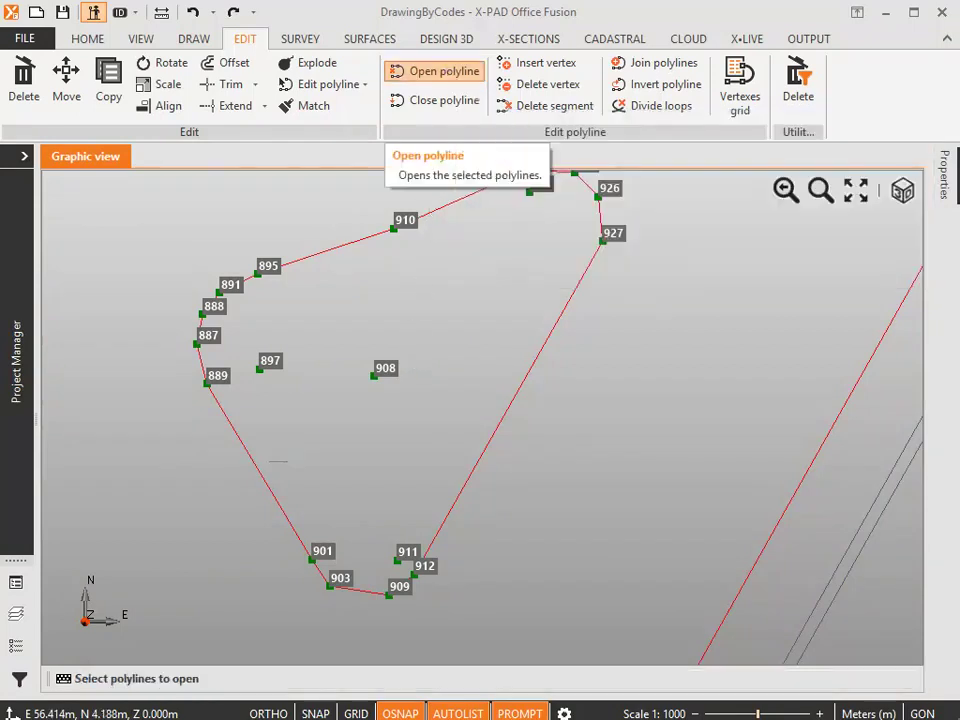
click(552, 332)
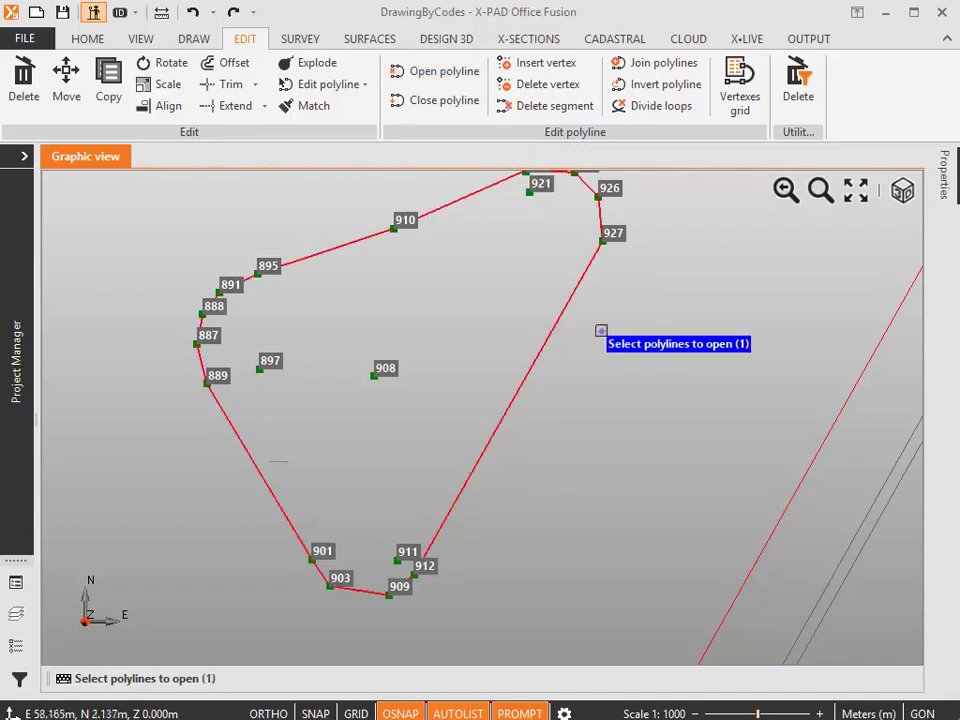
key(Return)
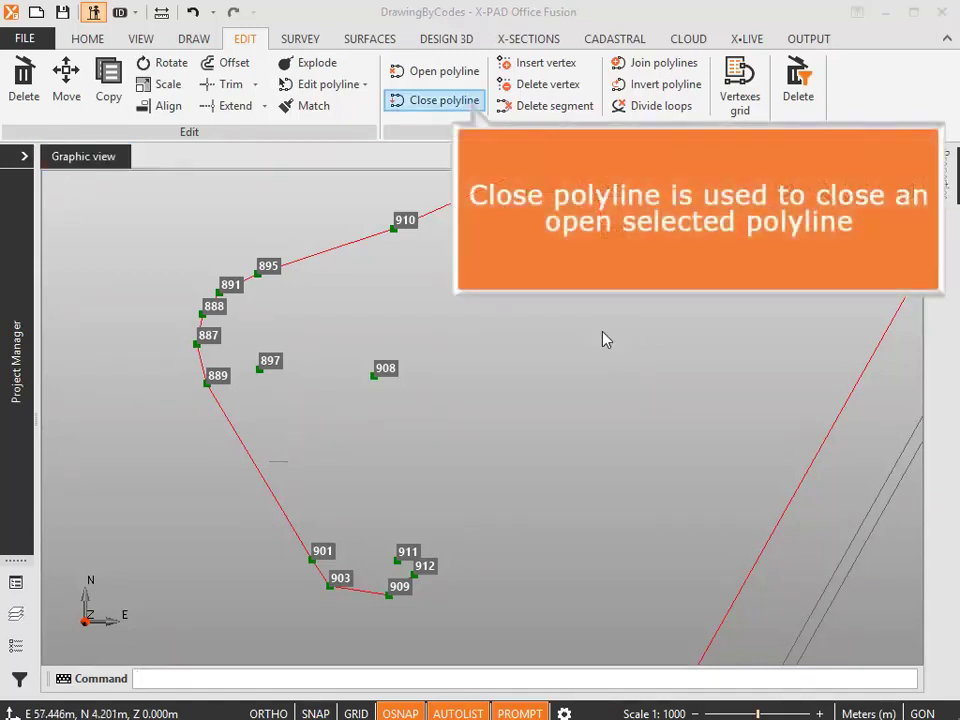
Step: Close the road polyline so a new segment links vertex 927 back to 912
click(466, 103)
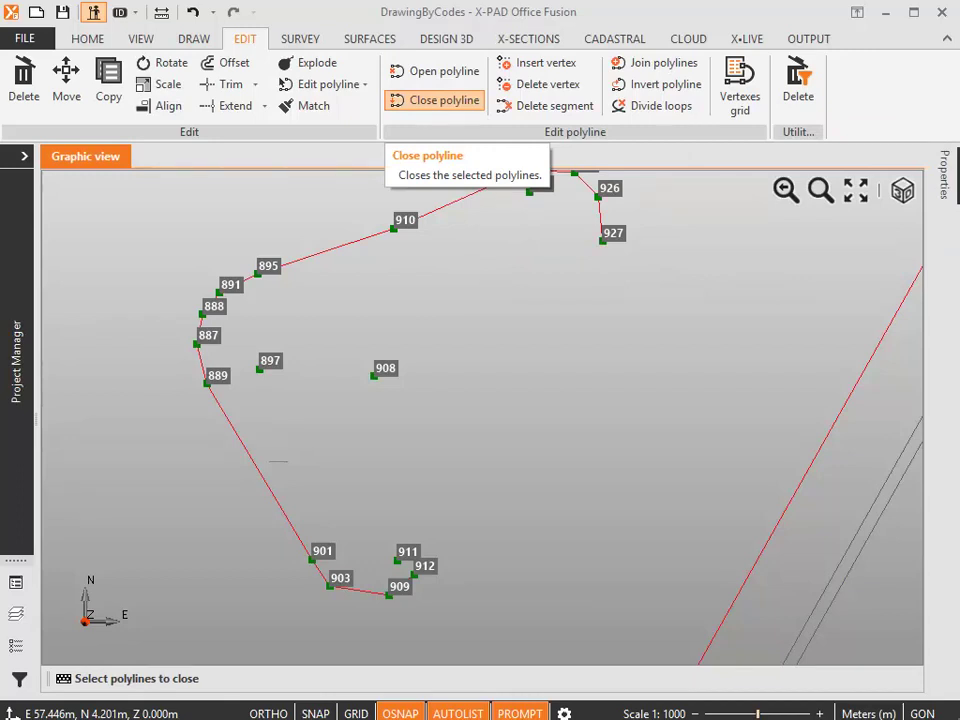
click(341, 250)
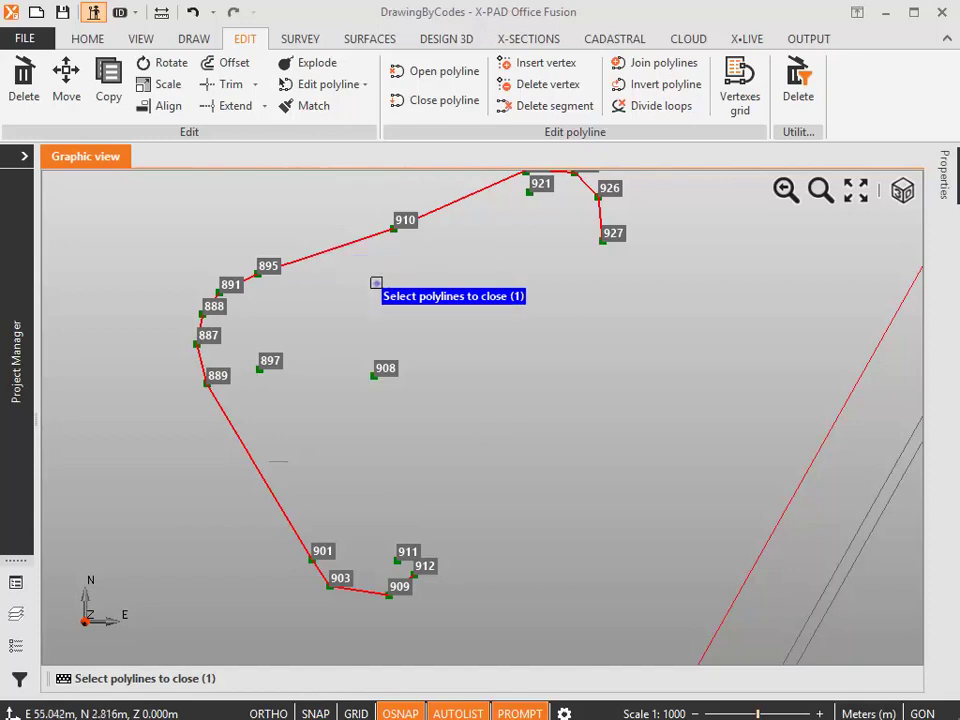
key(Return)
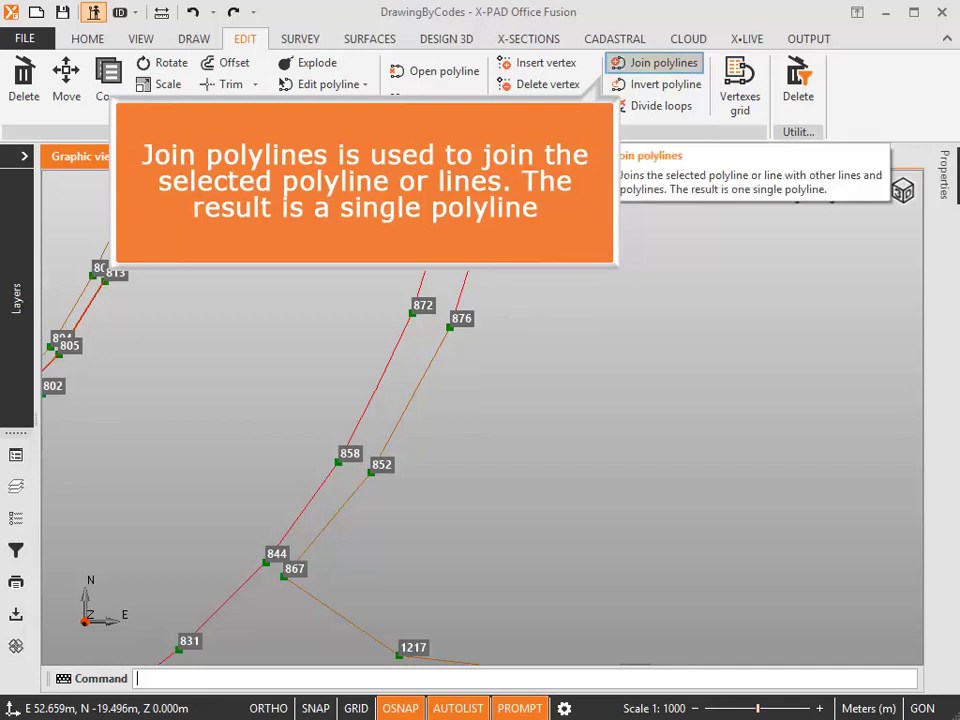
Step: Select the 876–852–867–1217 polyline and the 876–884 line to inspect them, then clear the selection
click(426, 370)
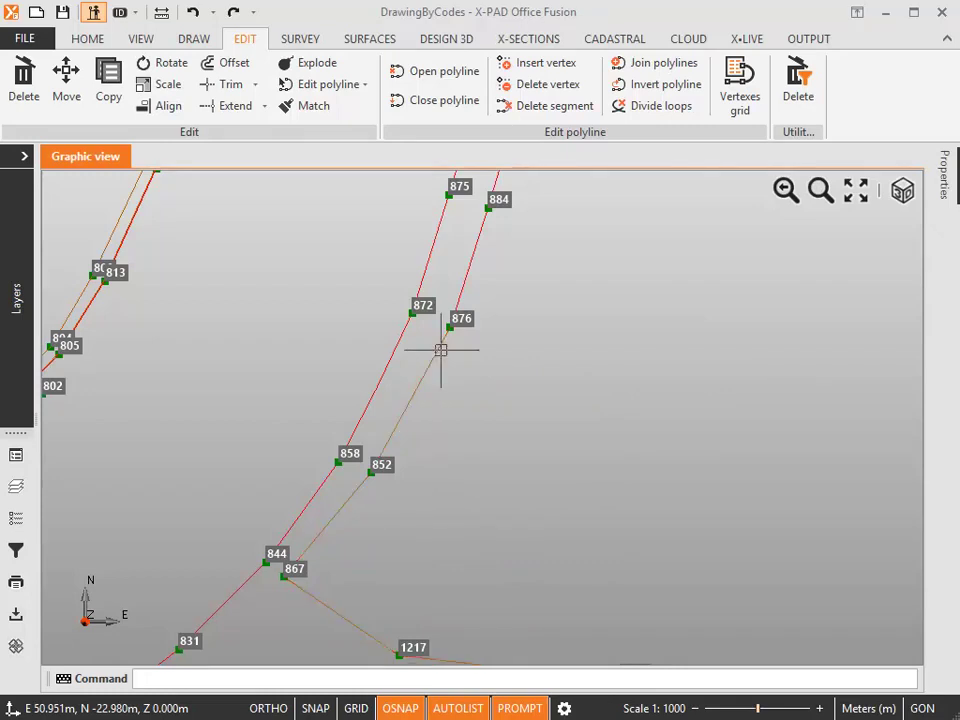
click(466, 272)
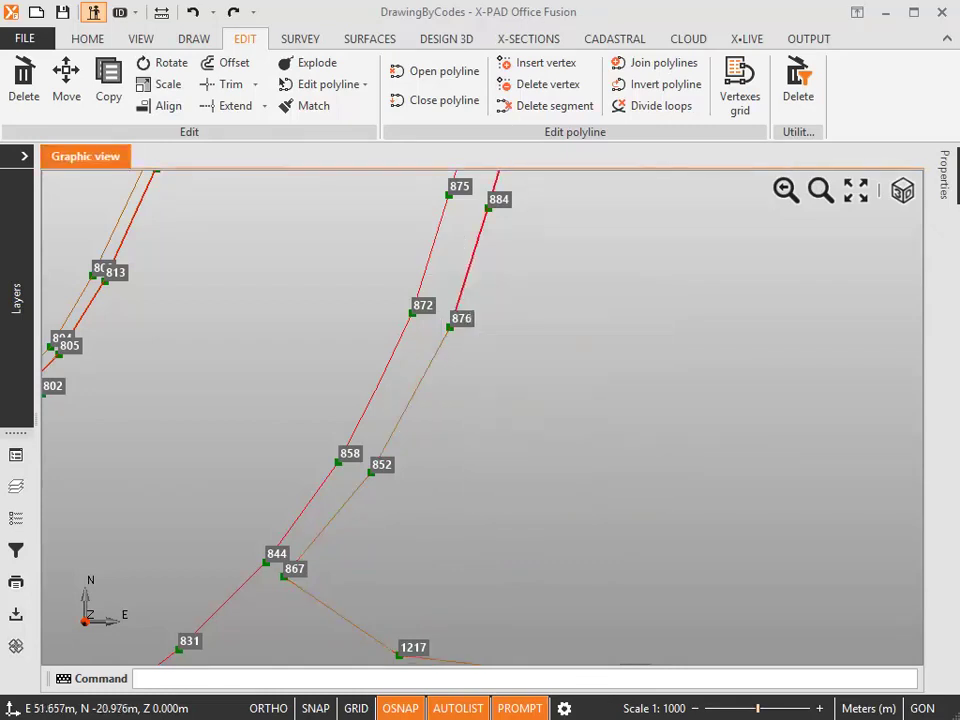
key(Delete)
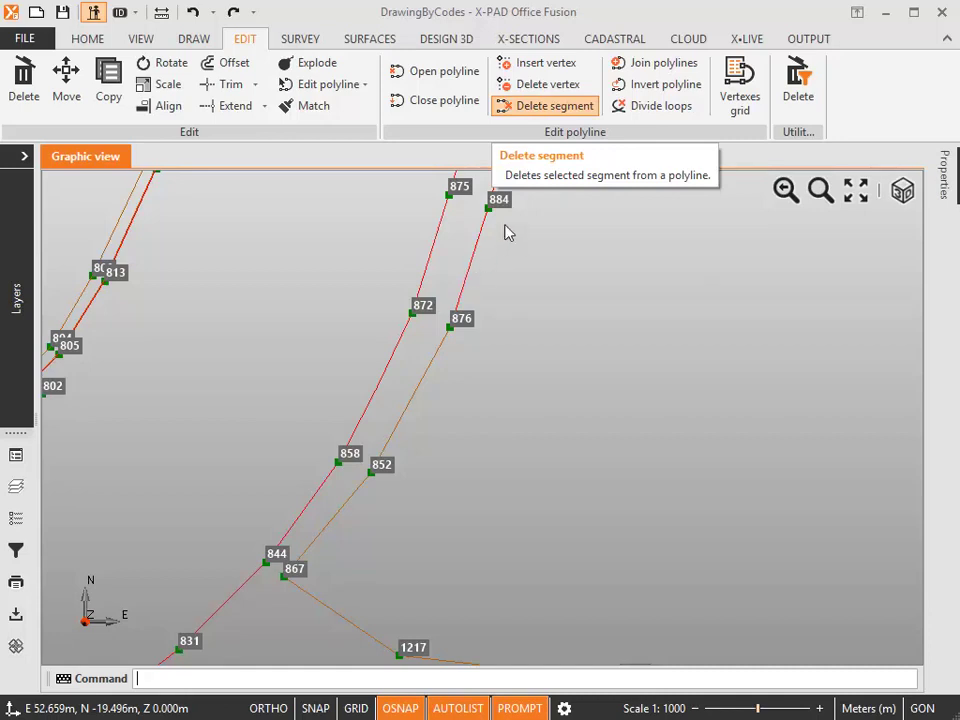
Step: Join the 876–884 line and the 876–852–867–1217 polyline into one polyline, then deselect it
click(639, 66)
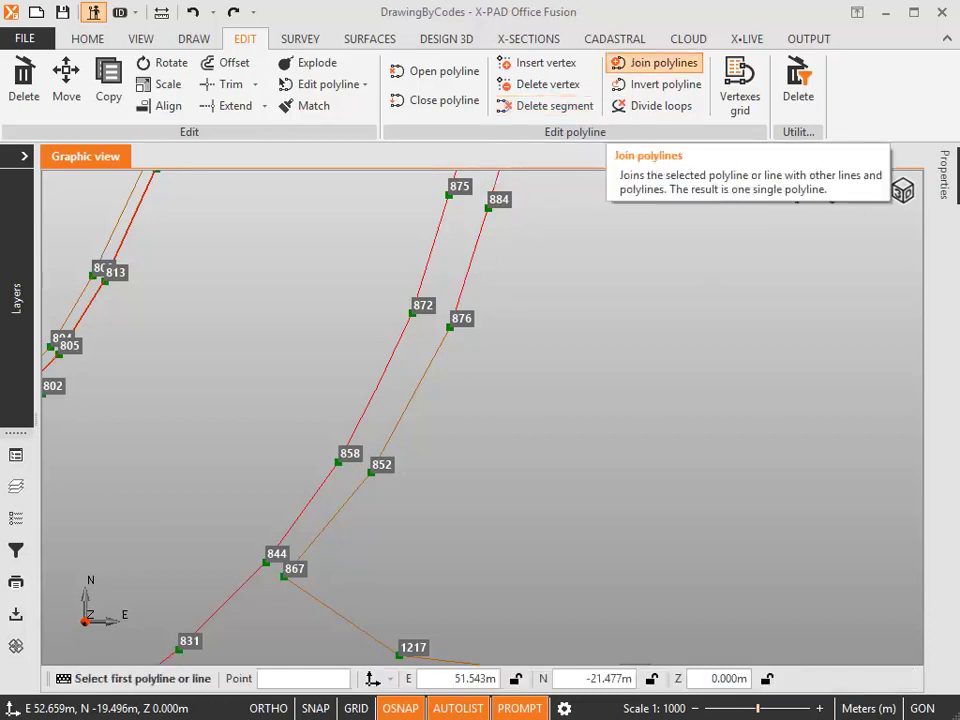
click(468, 257)
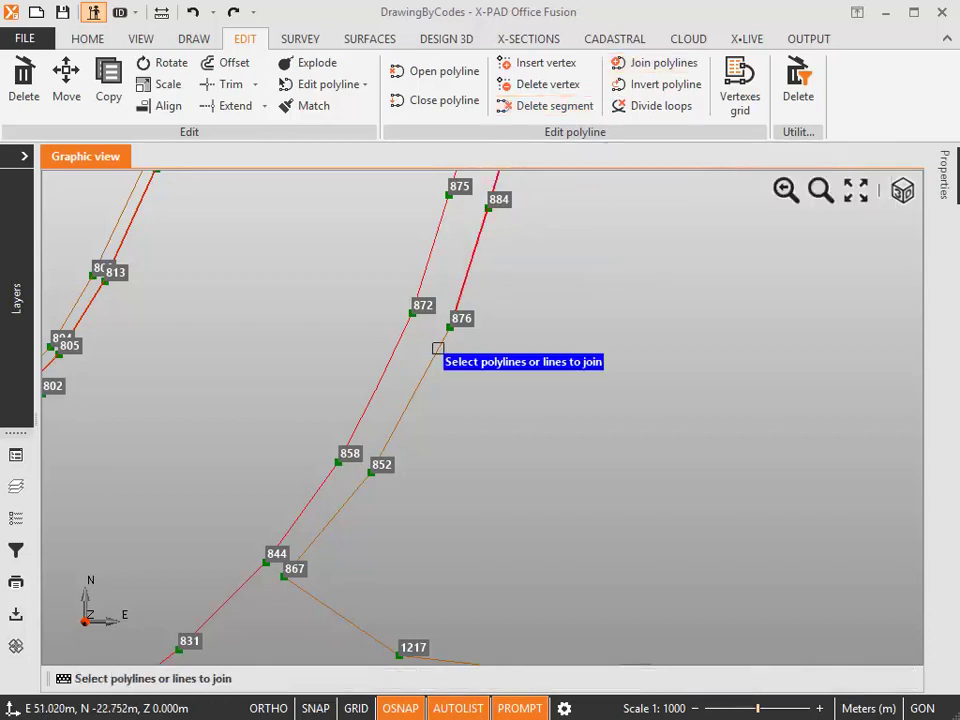
click(438, 348)
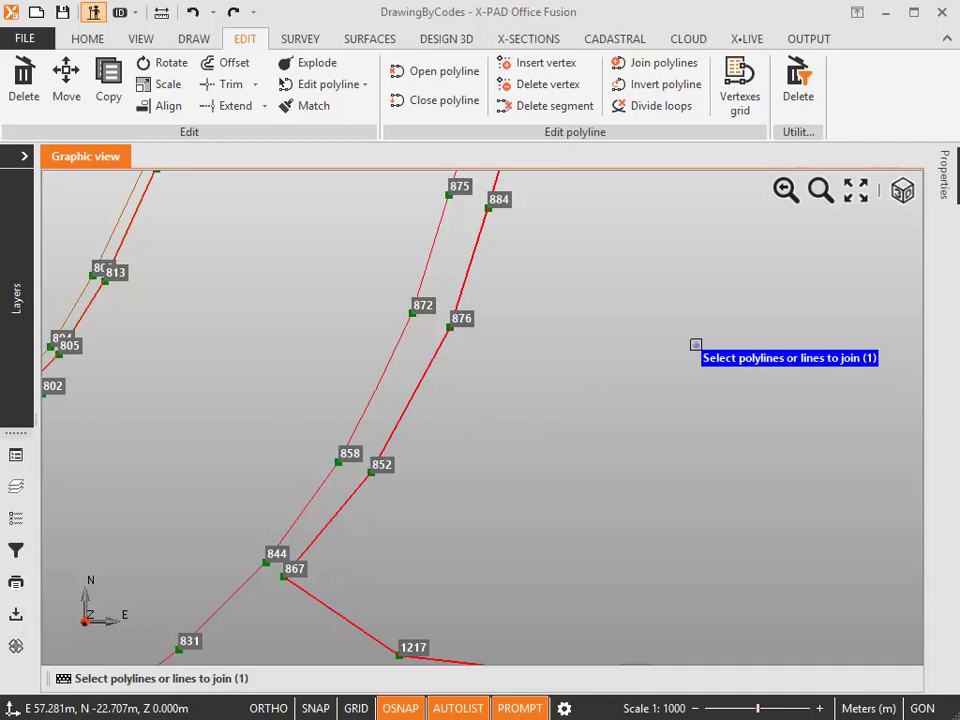
key(Return)
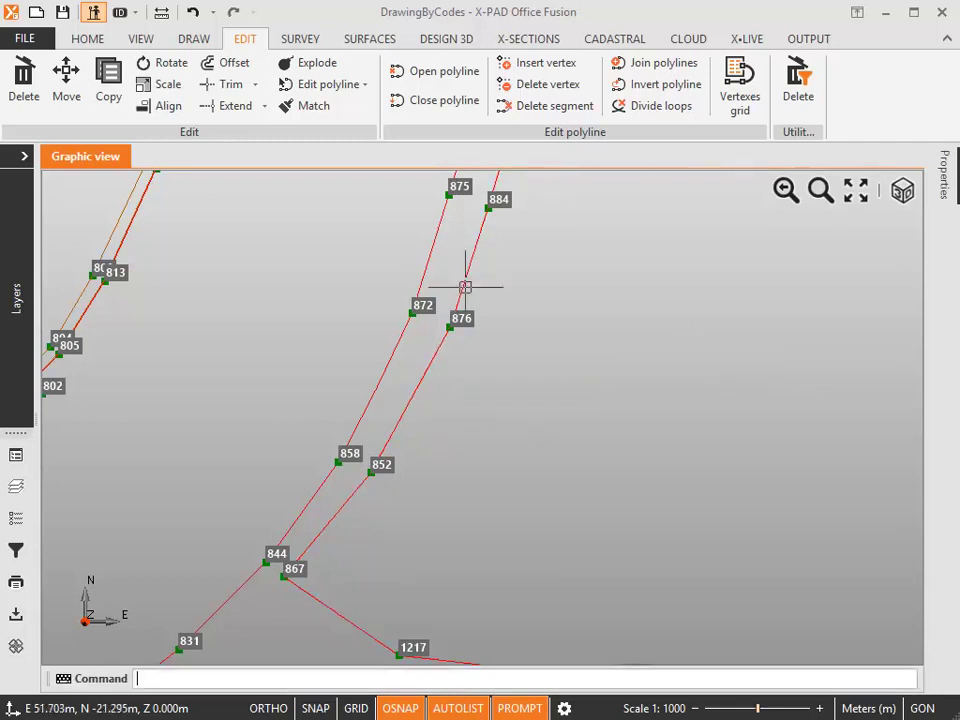
click(465, 287)
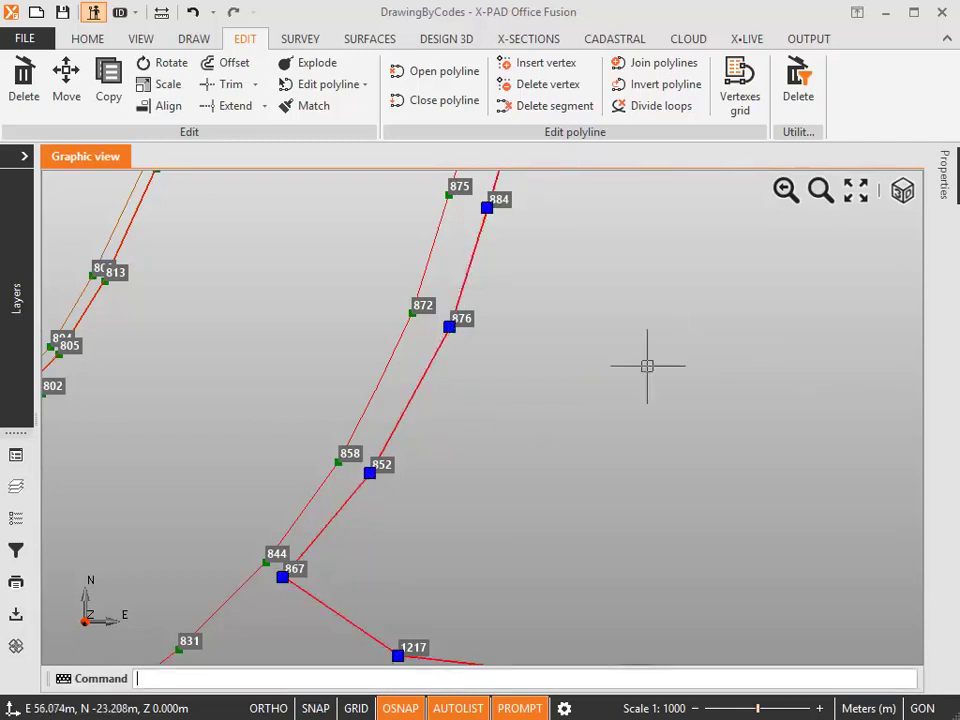
key(Escape)
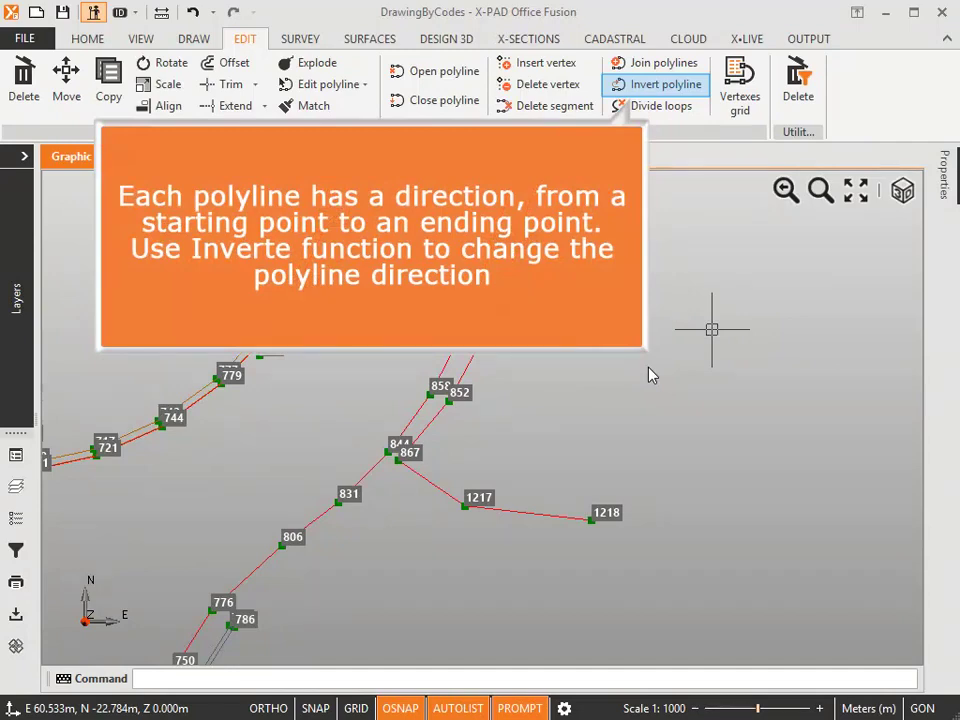
Step: Review the polyline's vertex coordinates table before reversing, then close it
click(731, 95)
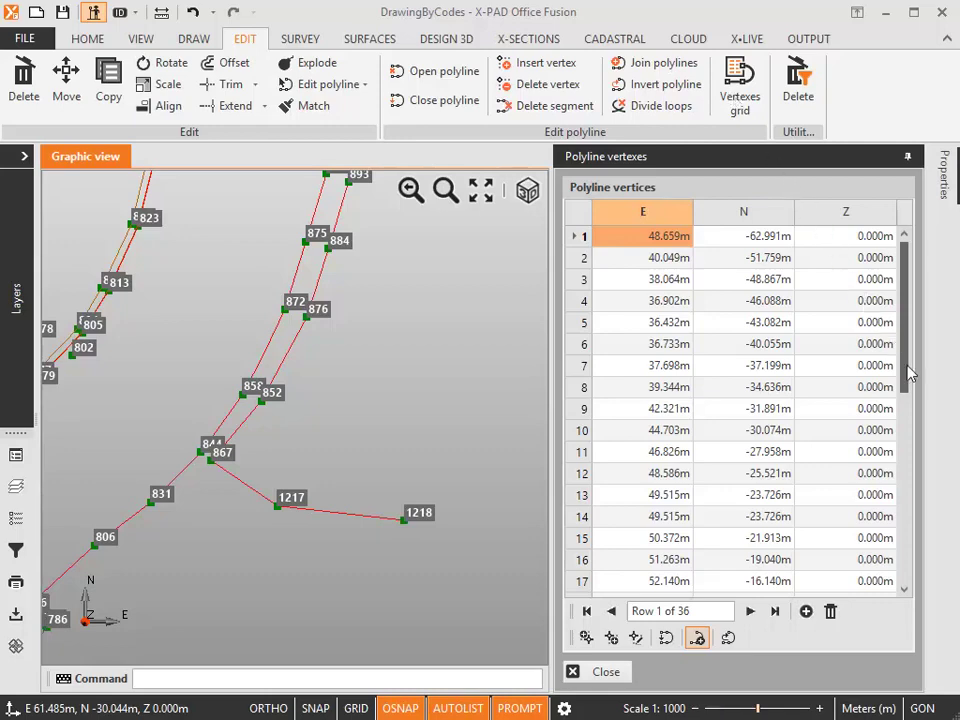
drag(910, 373, 910, 555)
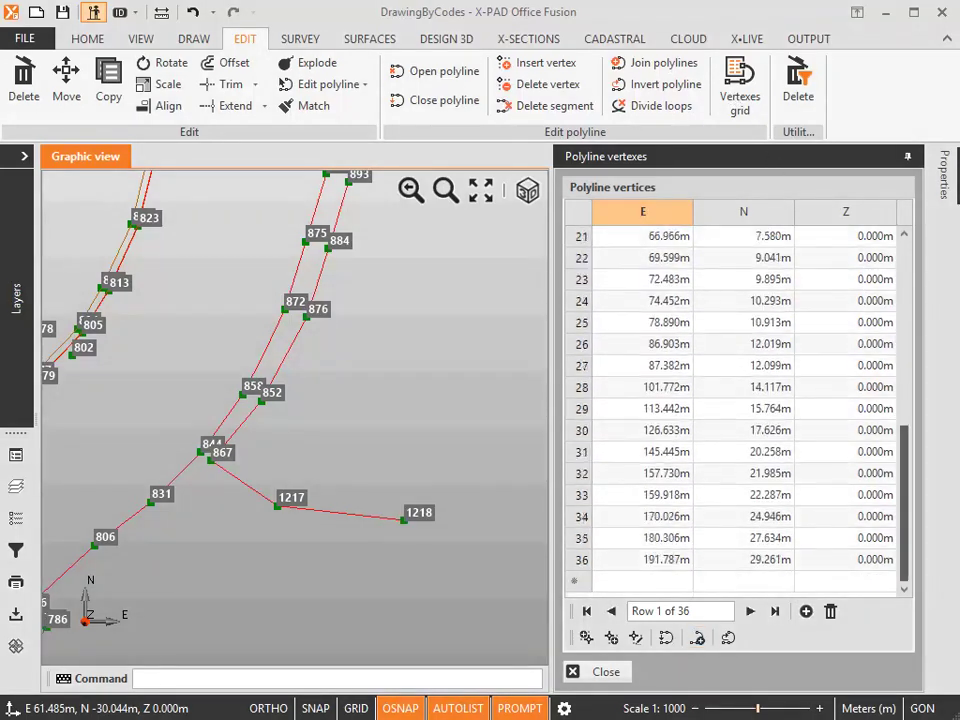
scroll(866, 392, up, 3)
scroll(866, 392, up, 5)
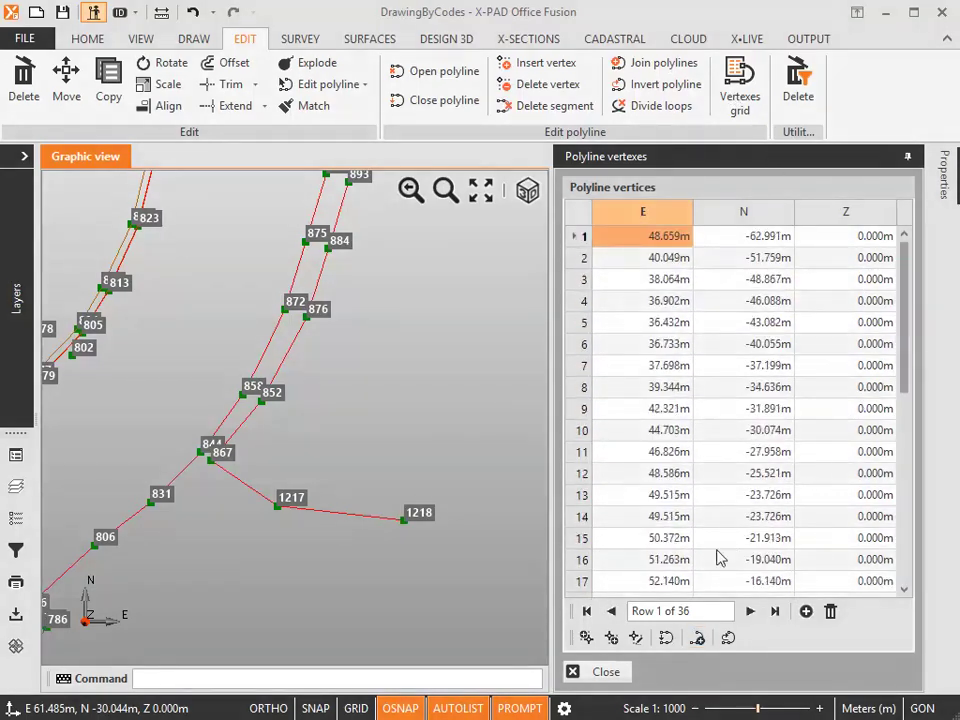
click(596, 671)
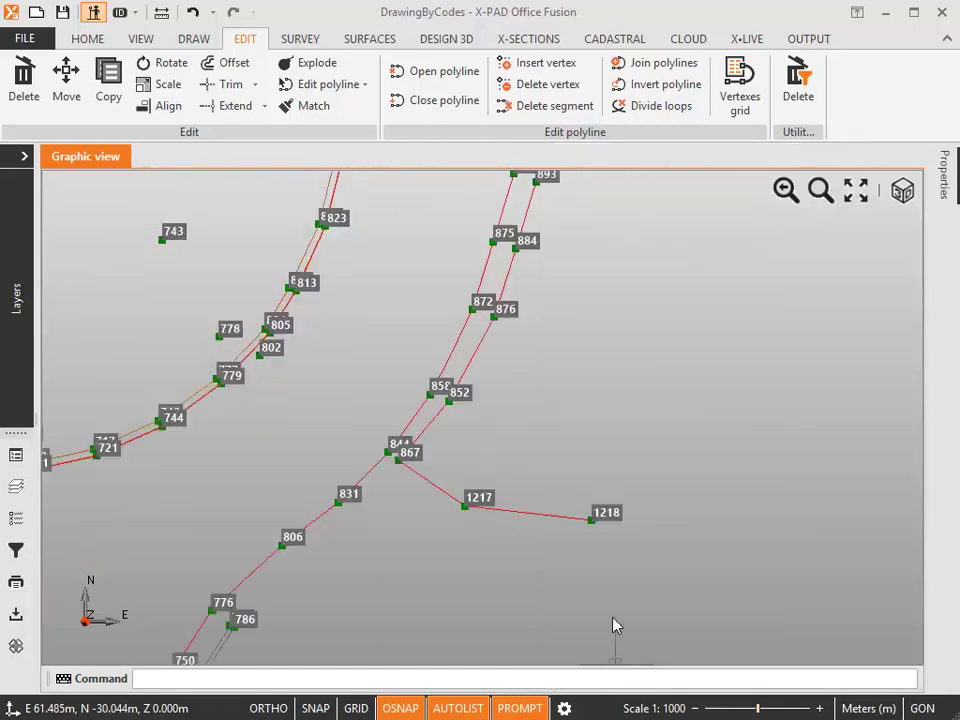
Step: Reverse the direction of the polyline through vertices 872, 858 and 844
click(655, 85)
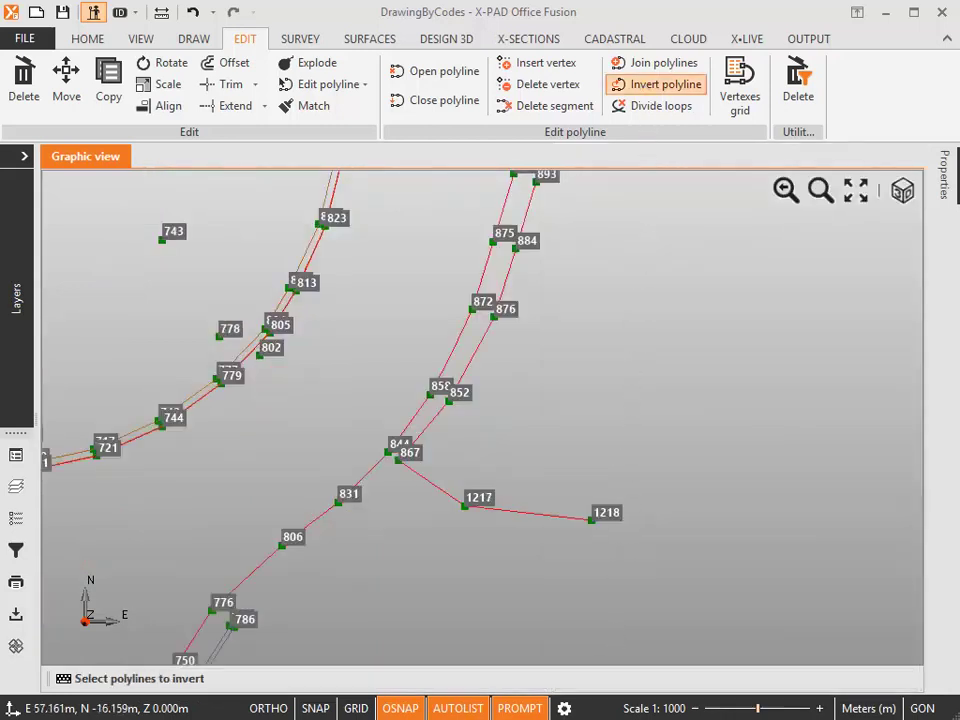
click(453, 348)
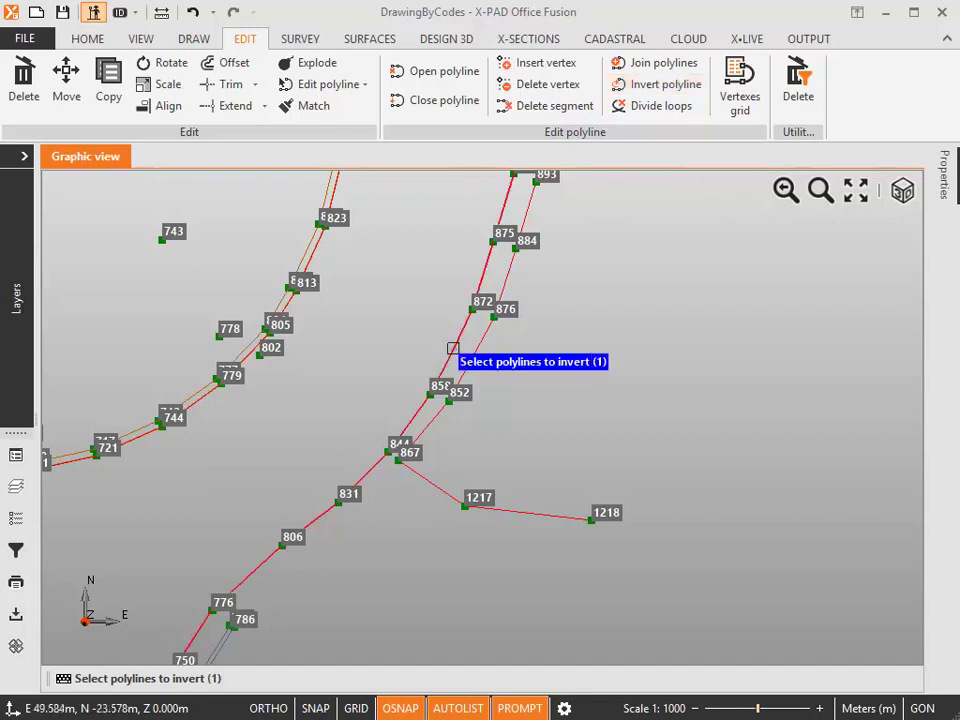
key(Return)
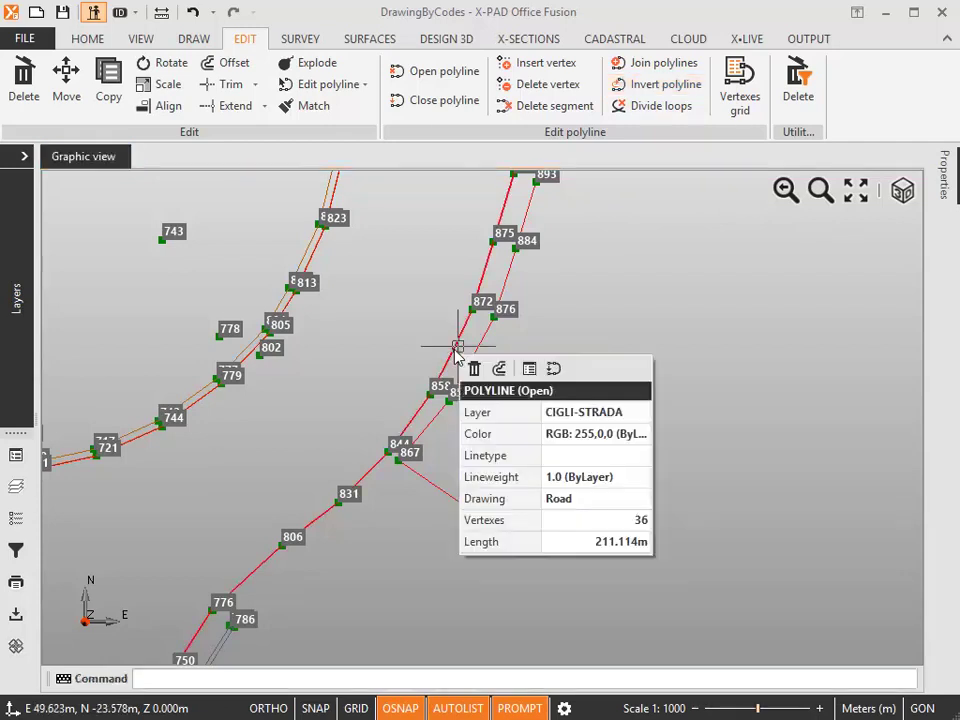
Step: Confirm in the Vertexes grid that the first vertex is now at E 191.787m
click(739, 92)
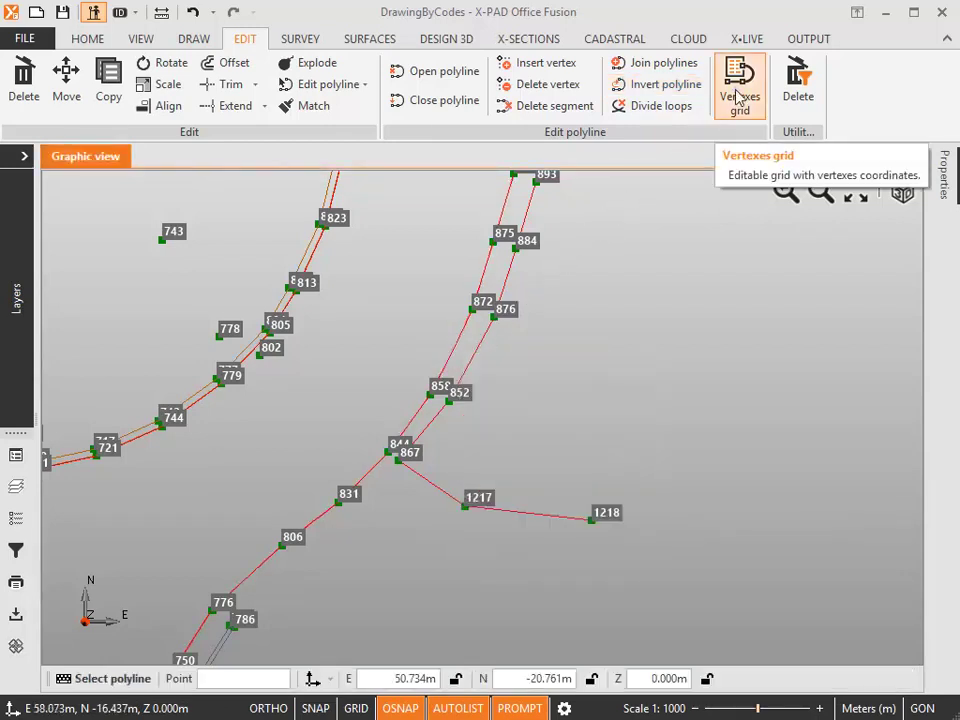
click(902, 326)
scroll(676, 240, down, 3)
scroll(676, 240, down, 2)
scroll(676, 240, down, 2)
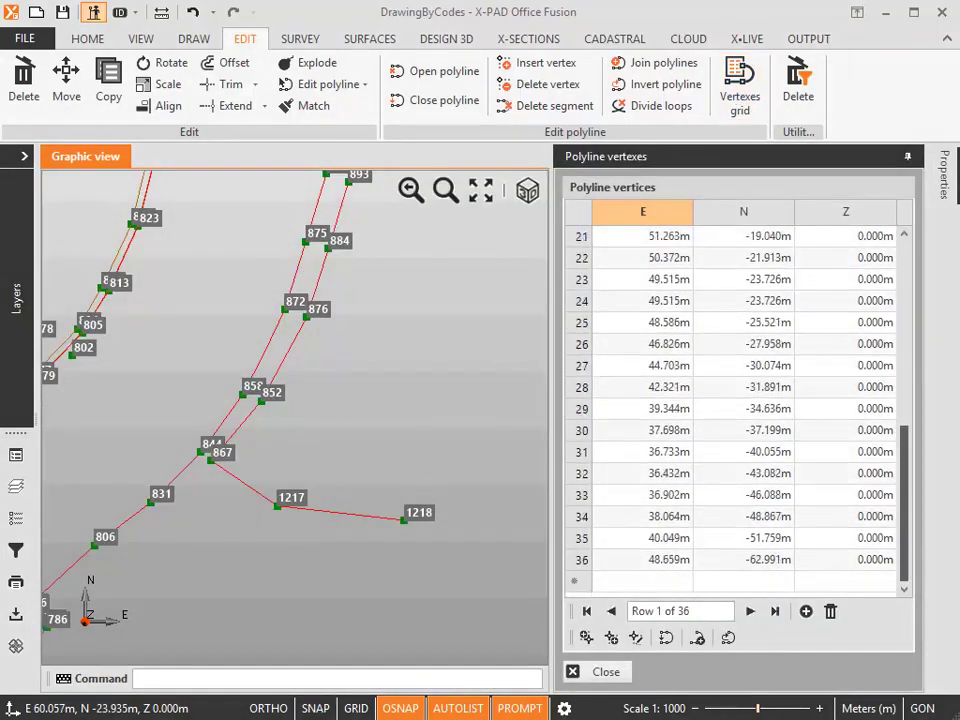
scroll(676, 240, up, 1)
scroll(676, 240, up, 4)
scroll(676, 240, up, 2)
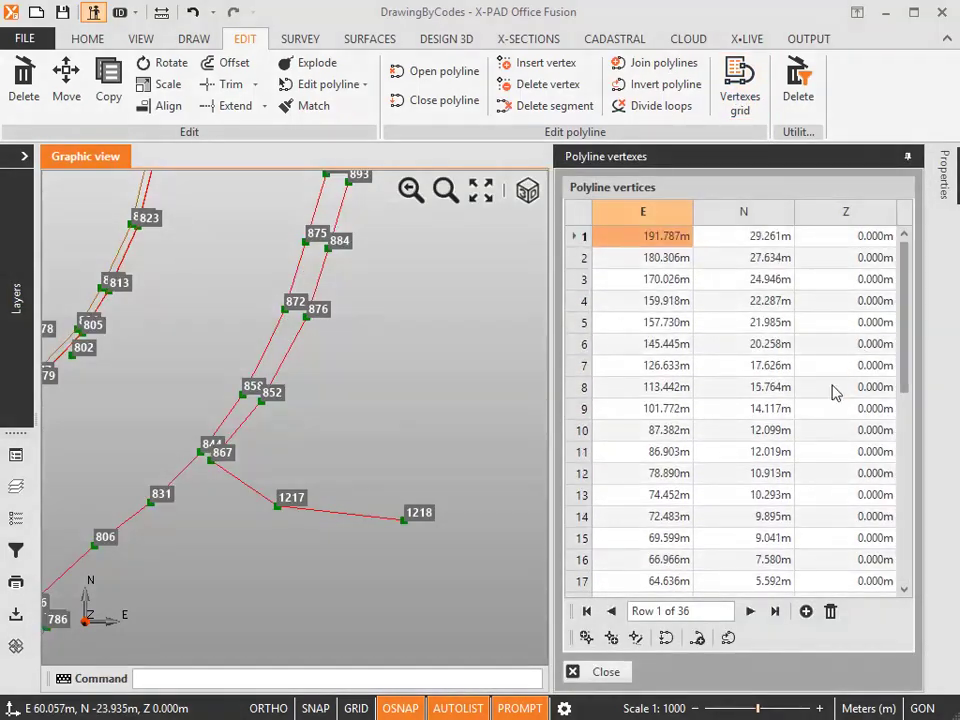
click(596, 671)
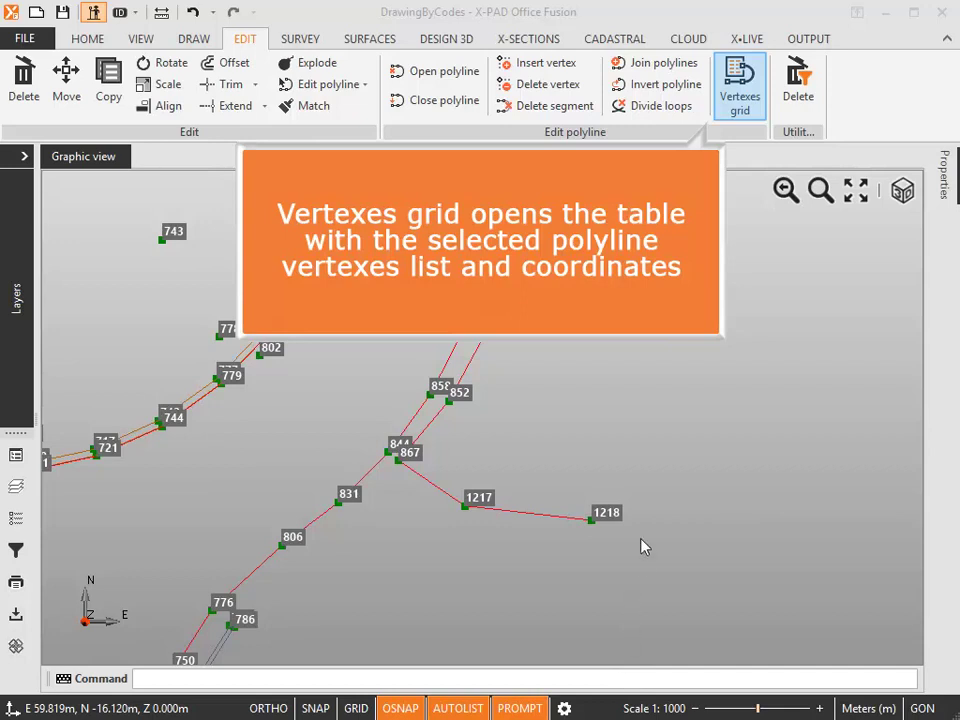
Step: List the reversed polyline's 36 vertices with E, N, Z coordinates in the Polyline vertices panel
click(740, 96)
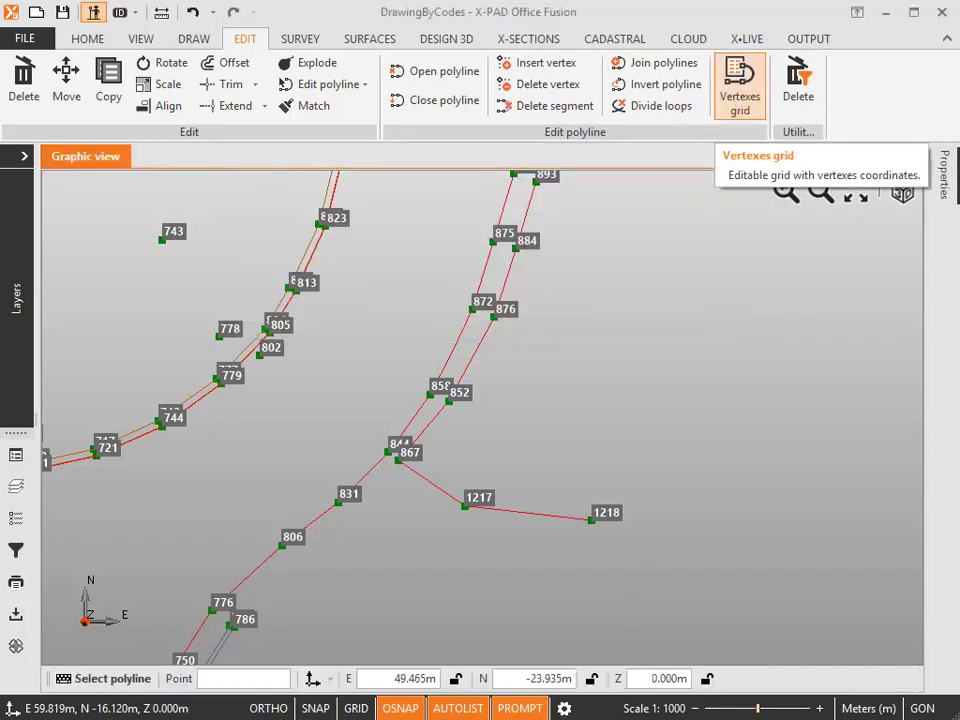
click(481, 283)
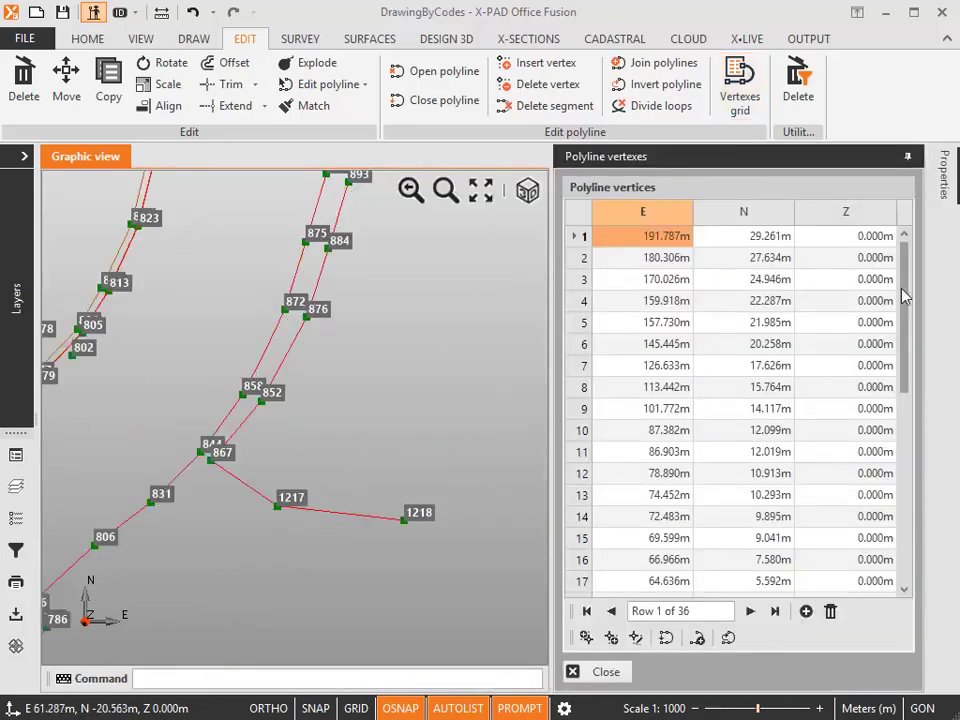
scroll(900, 298, down, 1)
scroll(740, 400, down, 1)
scroll(740, 400, down, 2)
scroll(740, 400, down, 1)
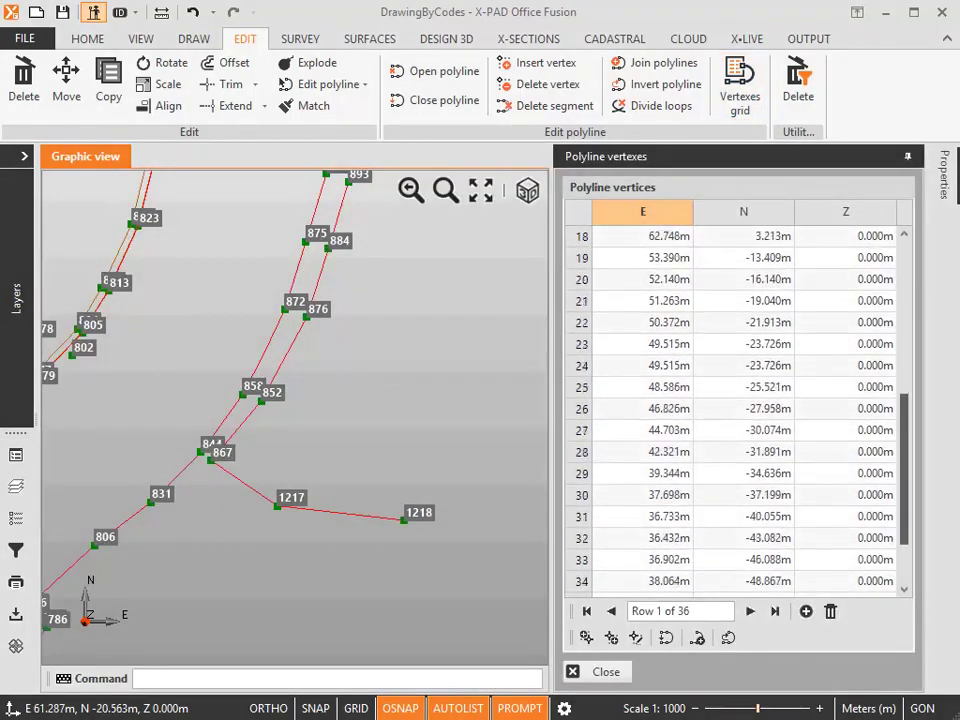
scroll(740, 400, down, 2)
scroll(740, 400, up, 1)
scroll(740, 400, up, 1)
scroll(740, 400, up, 2)
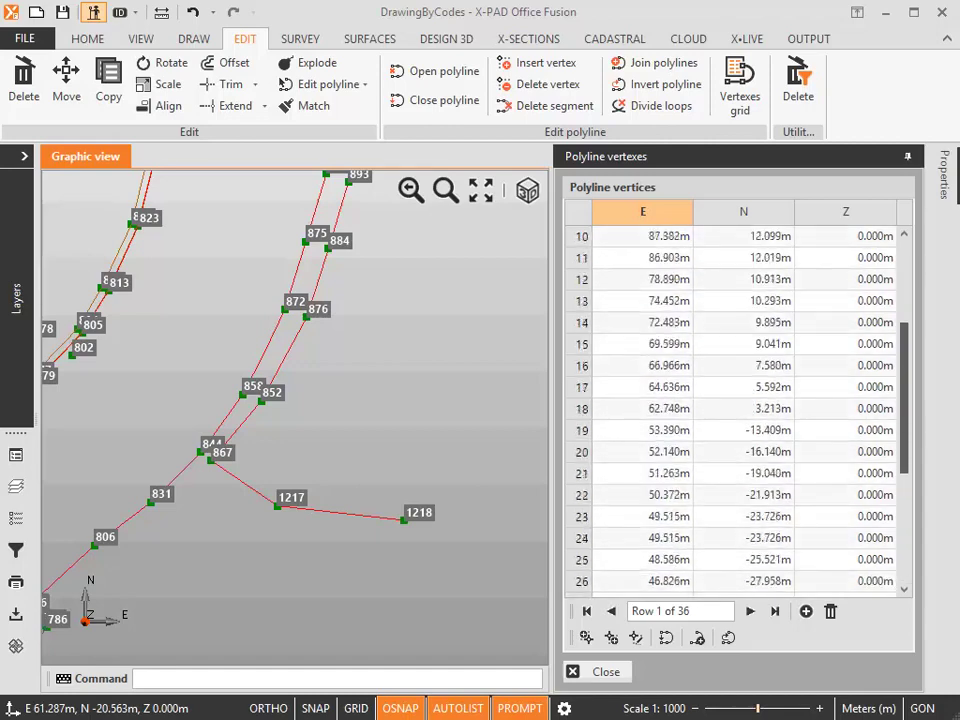
scroll(740, 400, up, 2)
scroll(740, 400, up, 2)
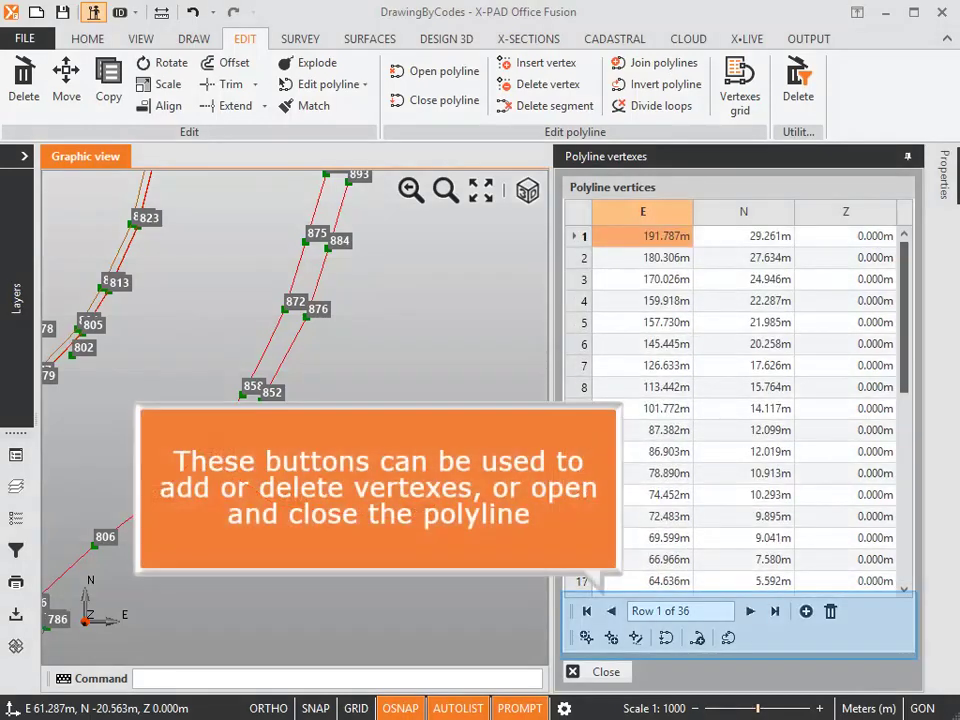